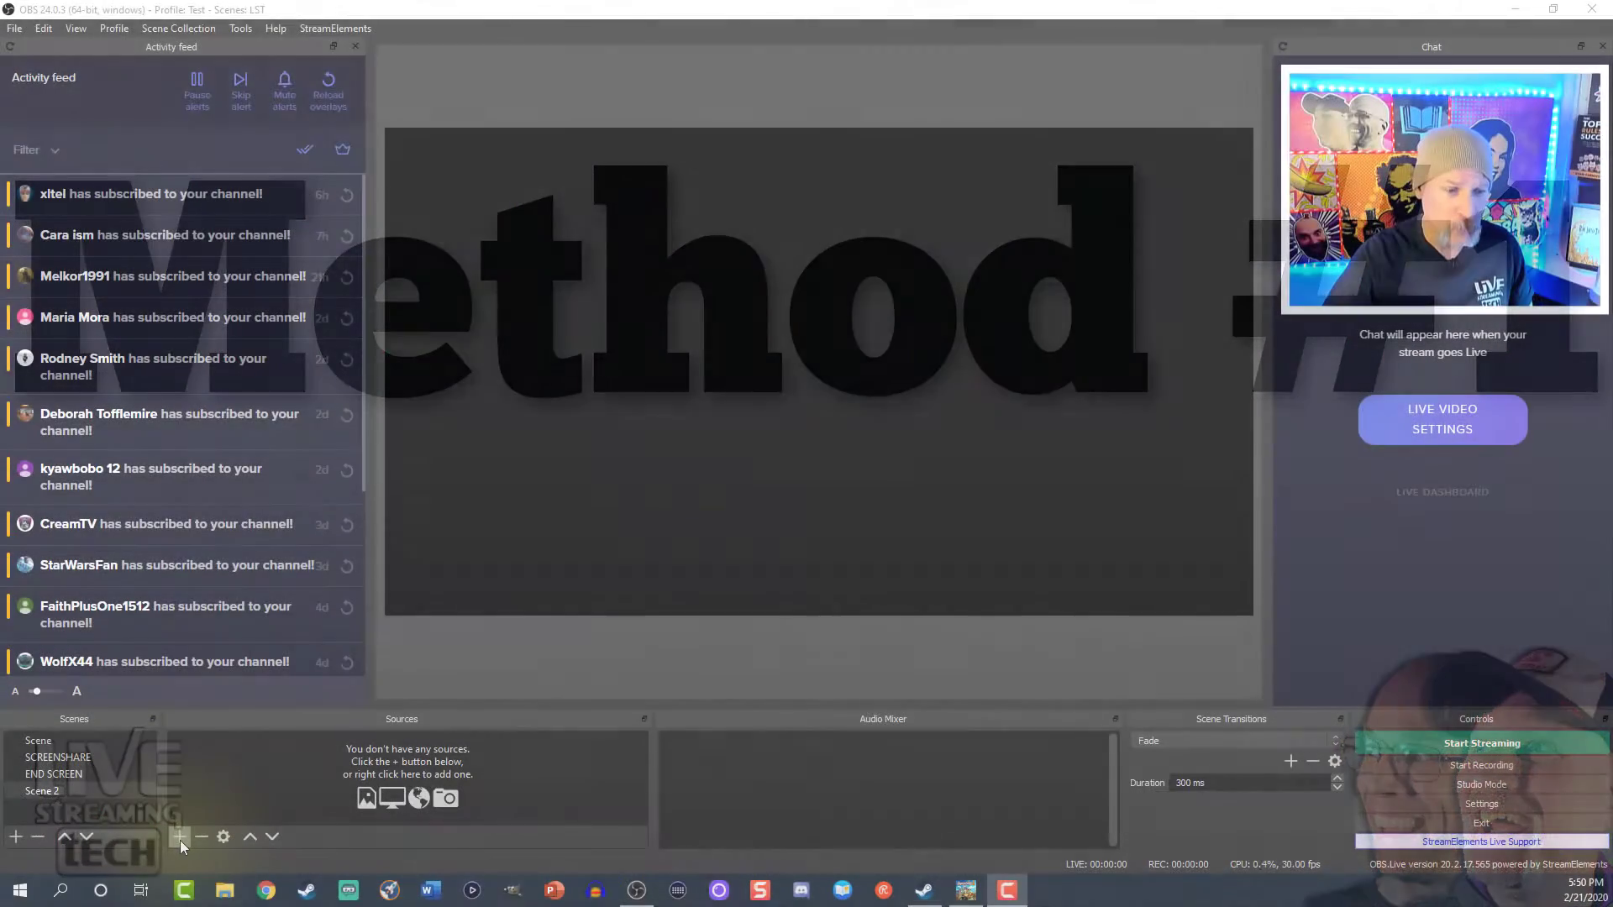
# - Add a new Game Capture source to Scene 2, accepting its default properties
pyautogui.click(177, 838)
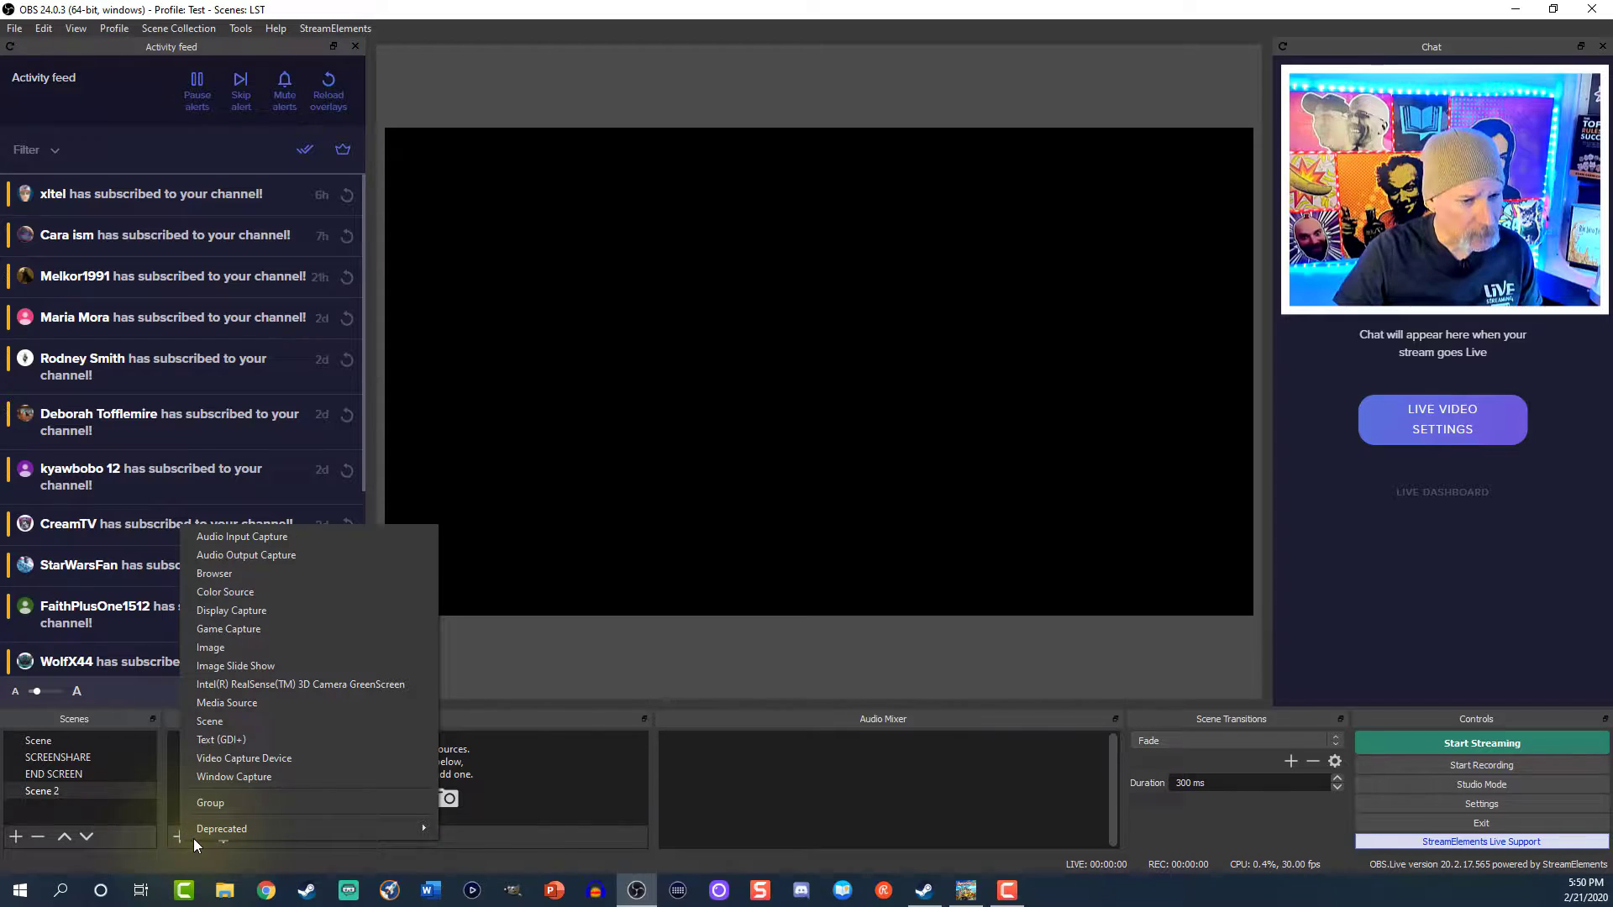
pyautogui.moveTo(213, 827)
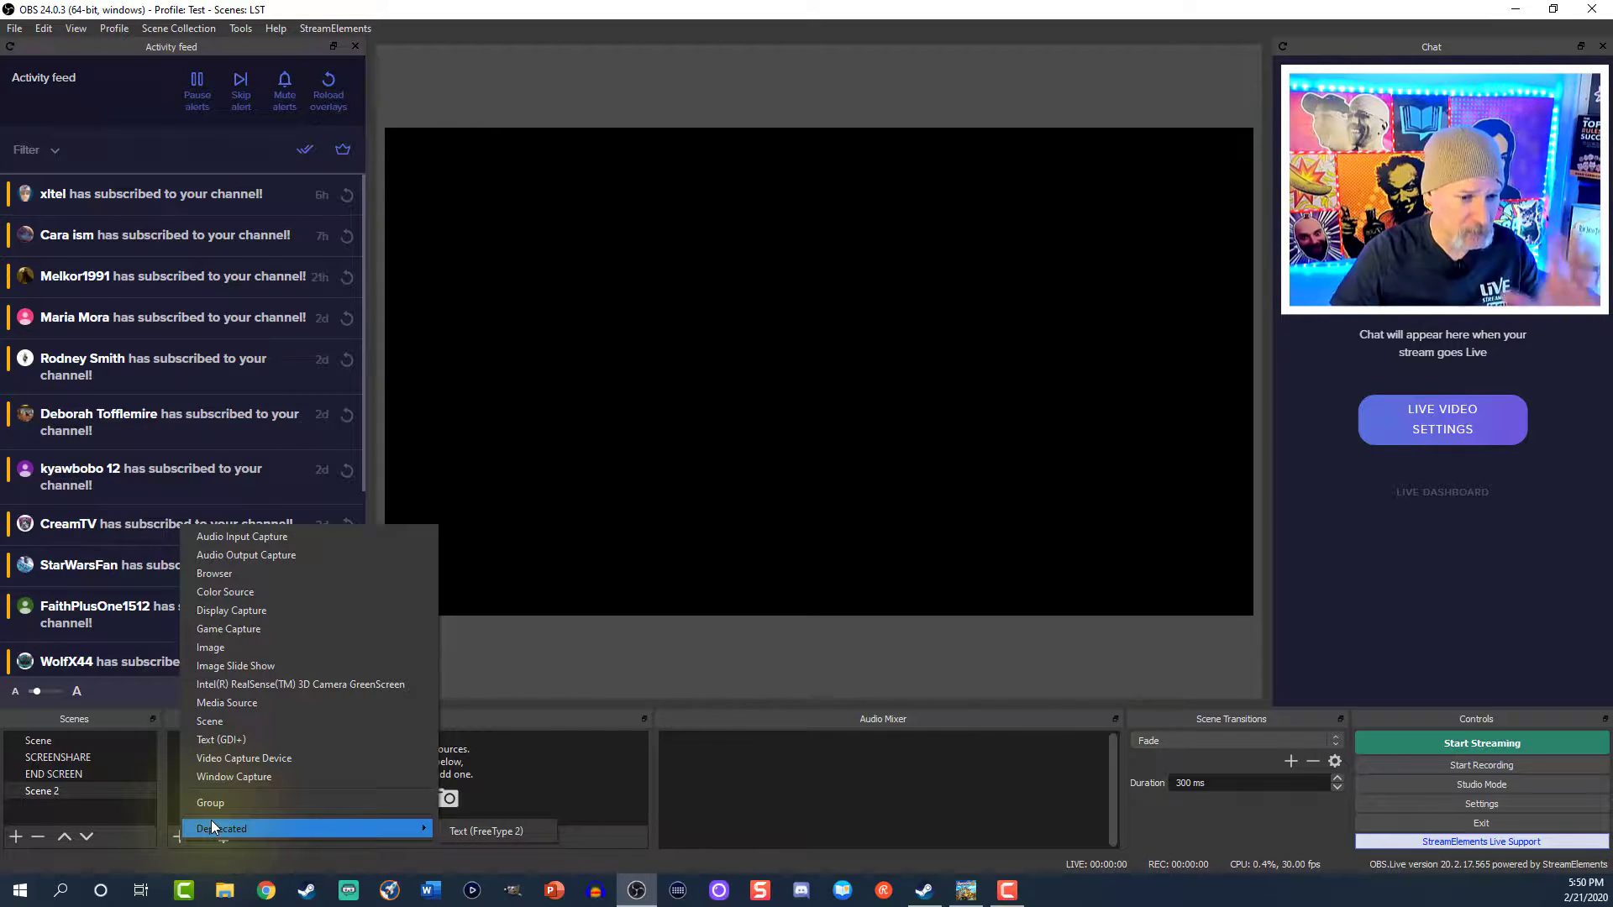
pyautogui.click(261, 629)
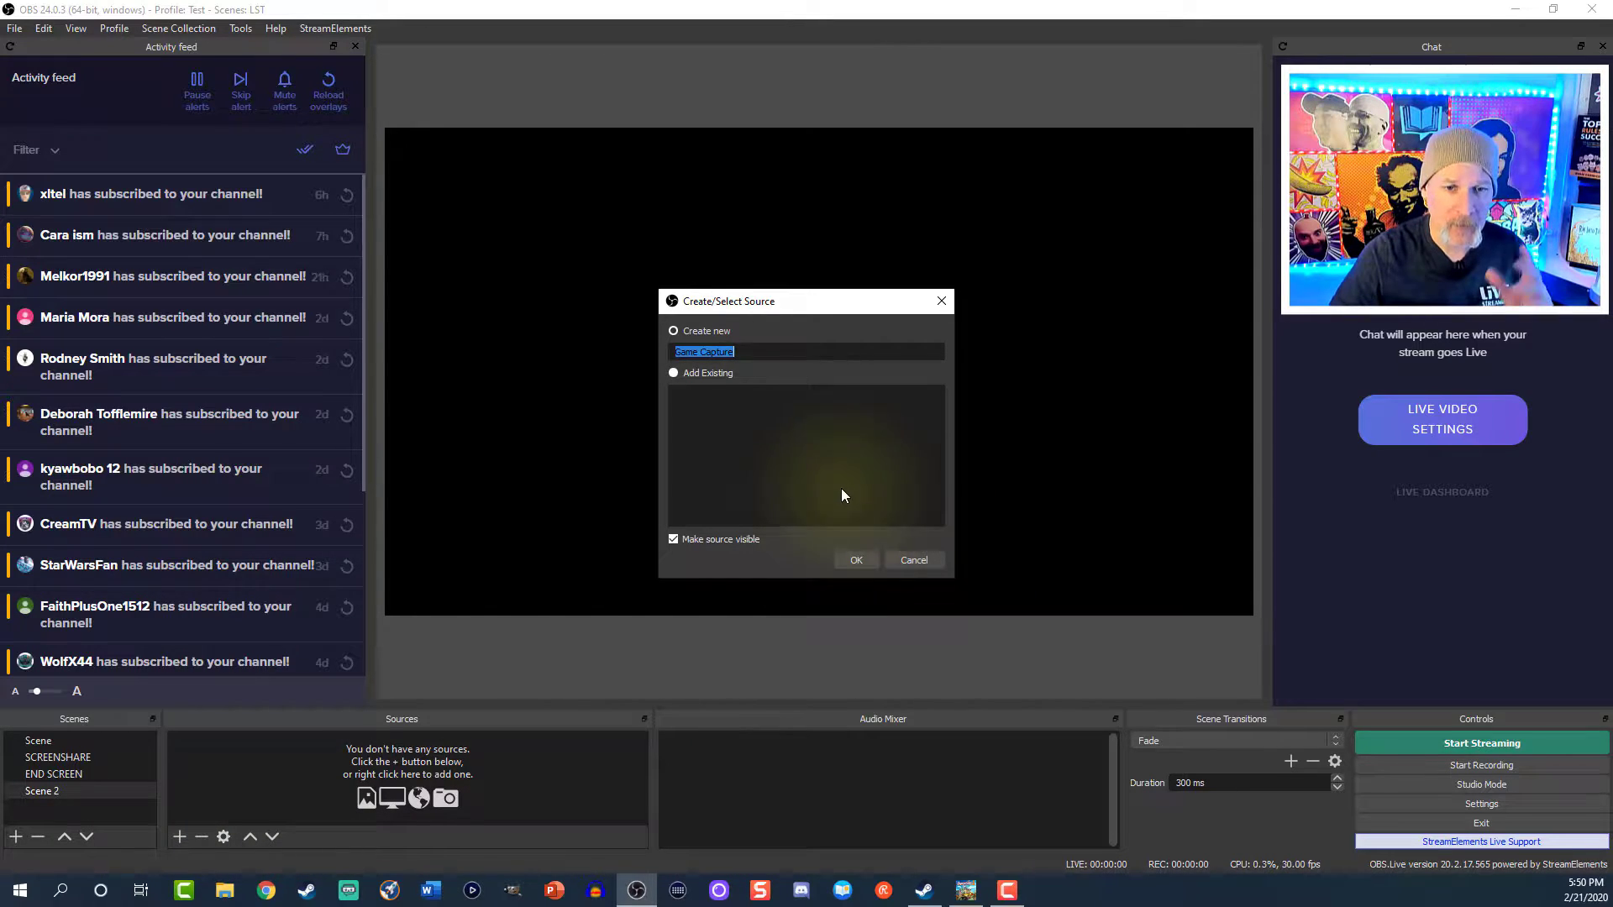
pyautogui.click(857, 560)
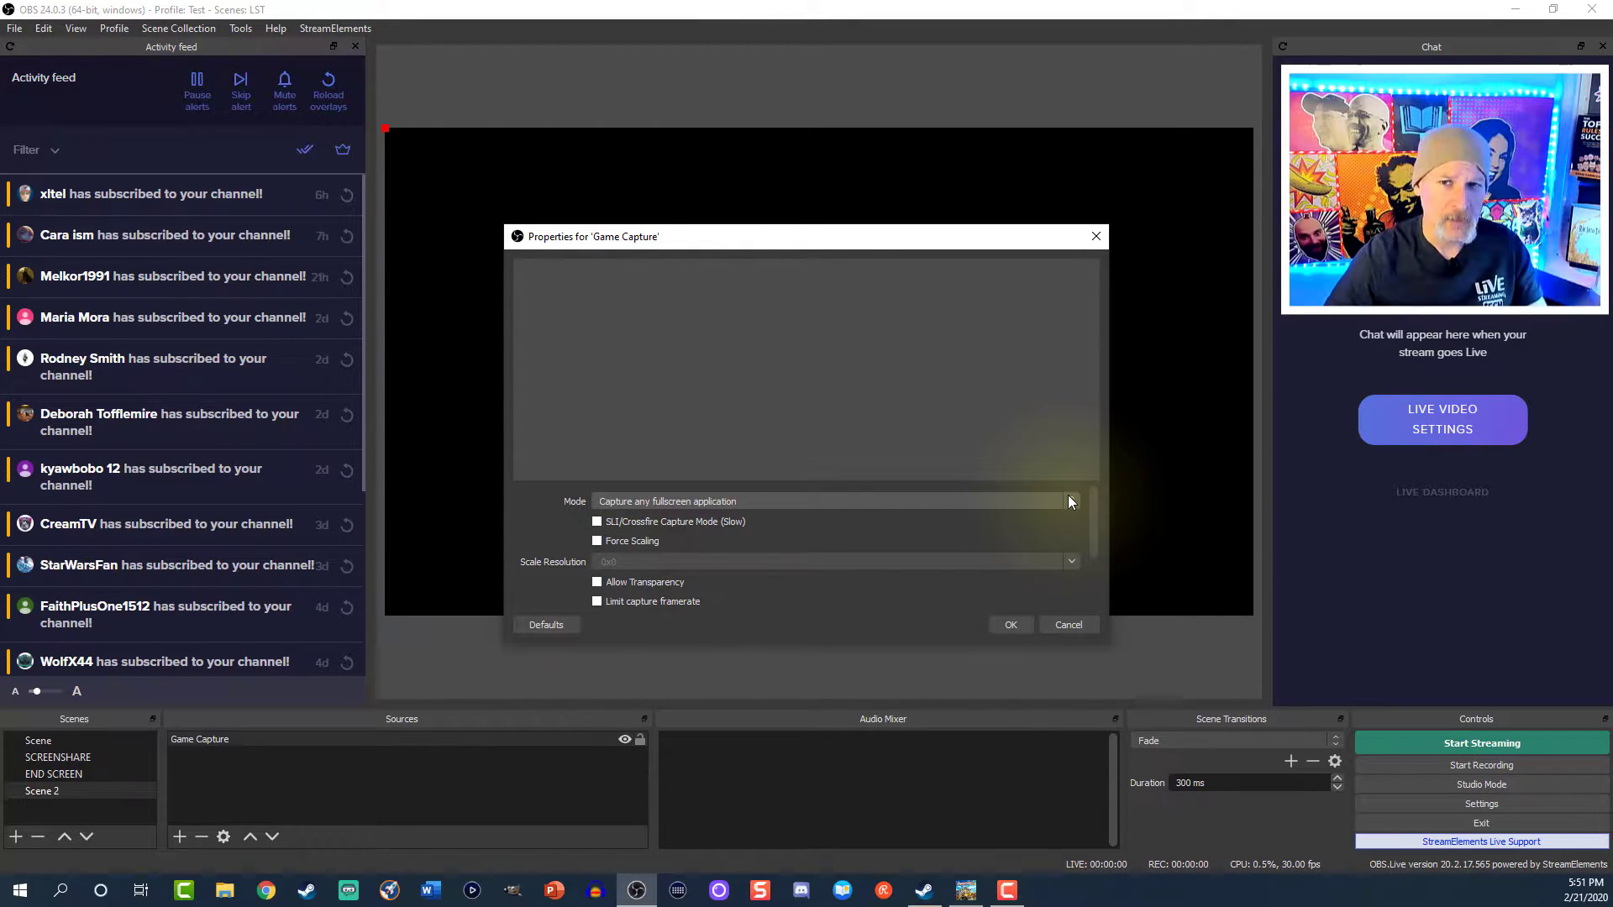
pyautogui.click(1012, 625)
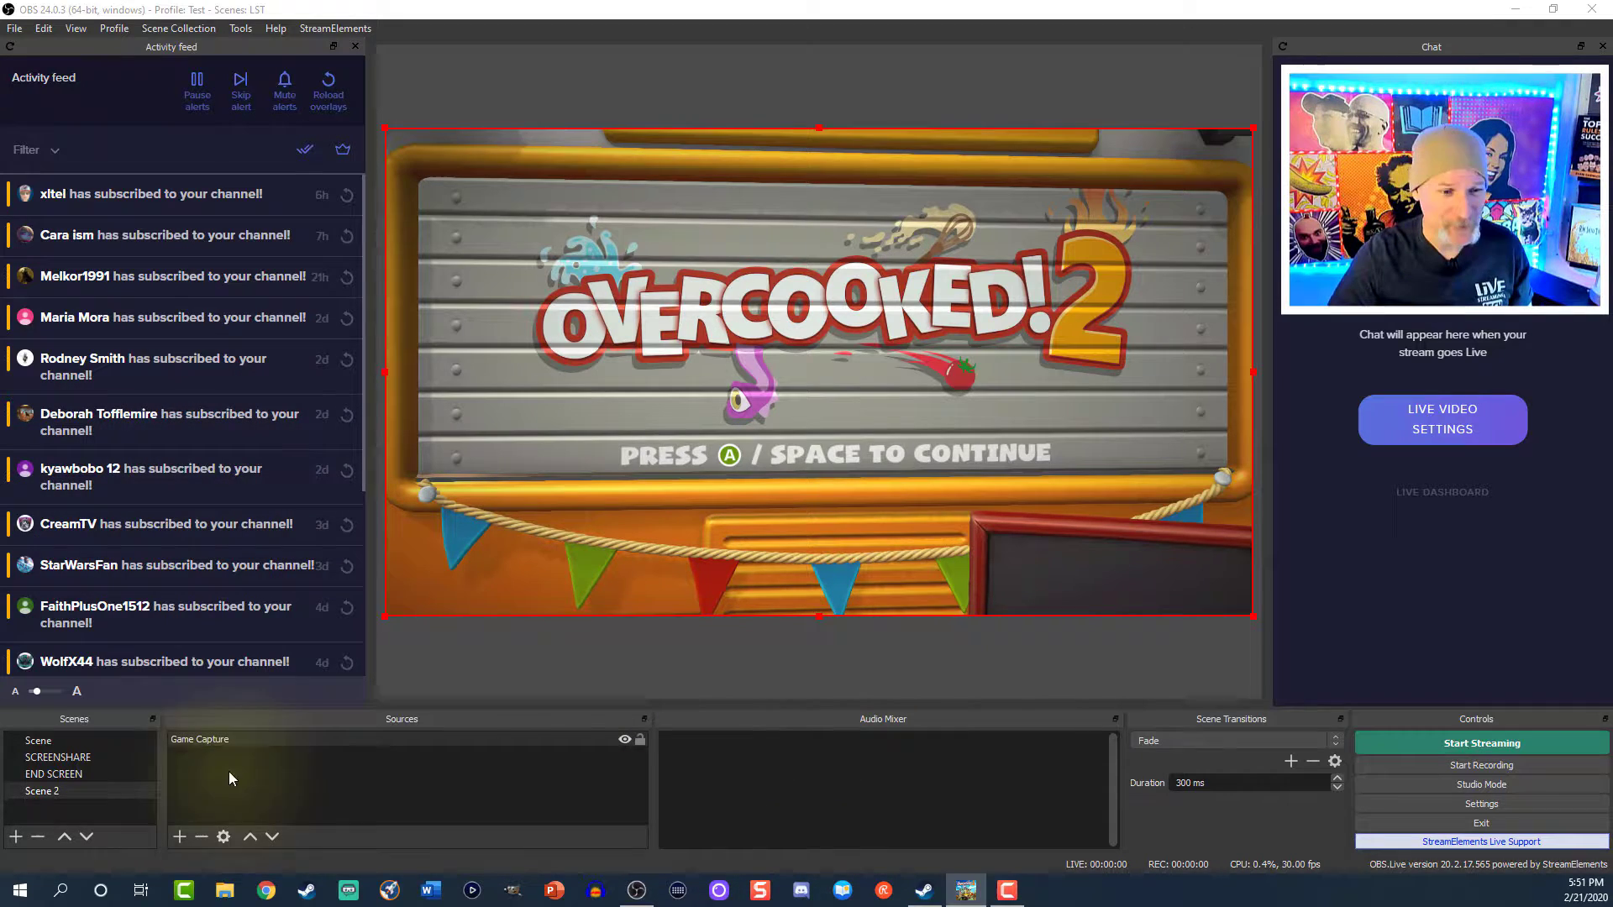
# - Add an Audio Output Capture source named 'Desktop'
pyautogui.click(179, 836)
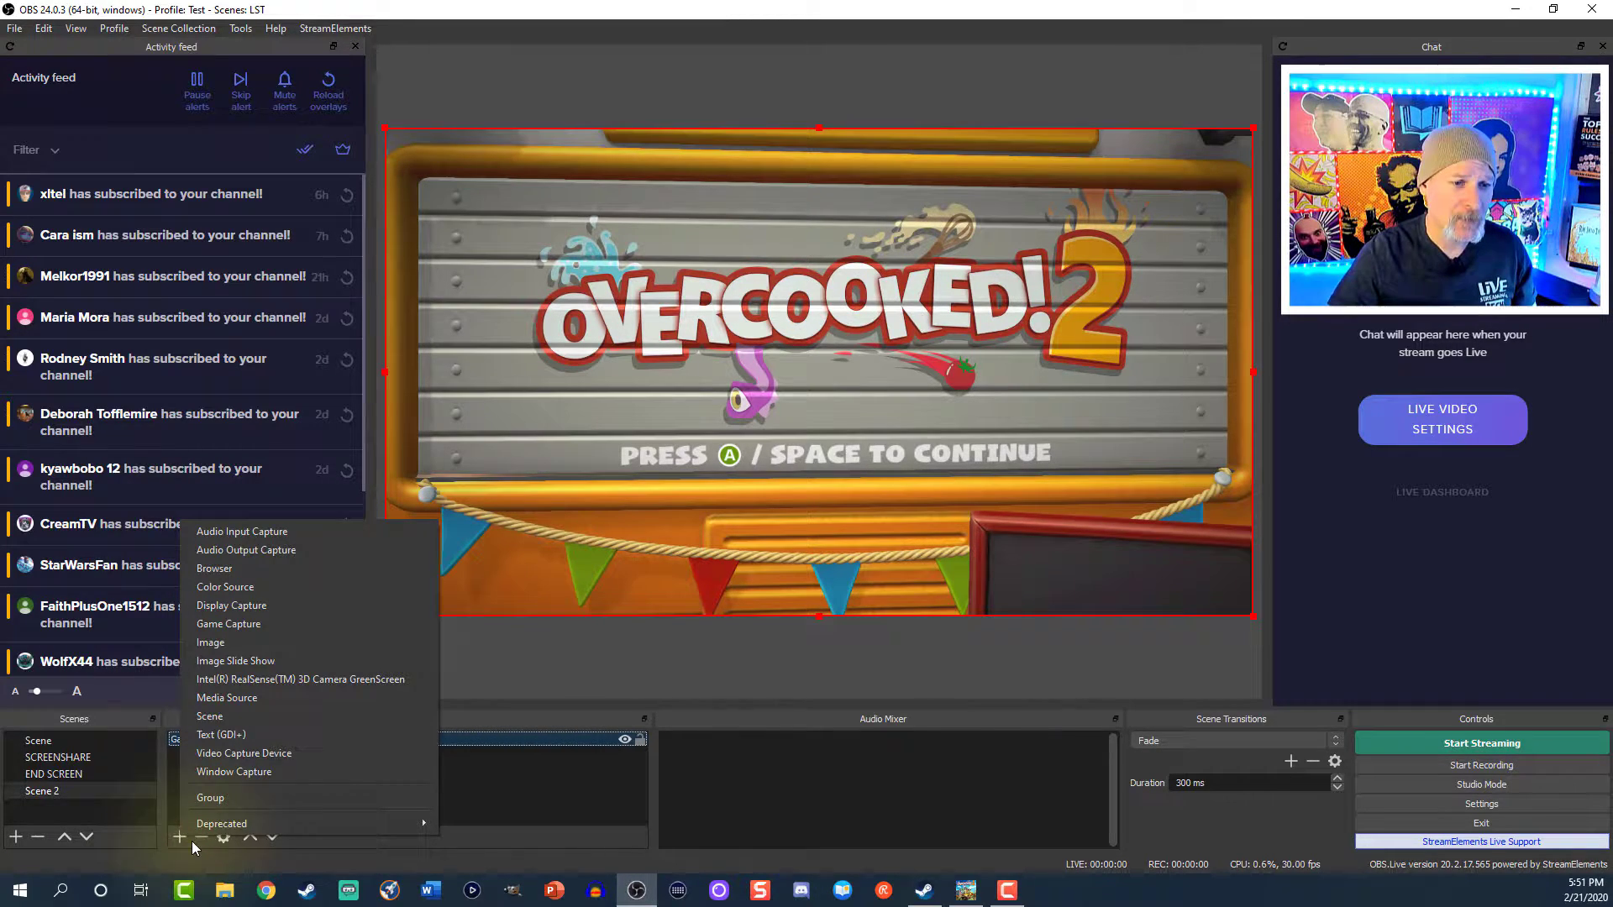
pyautogui.click(280, 556)
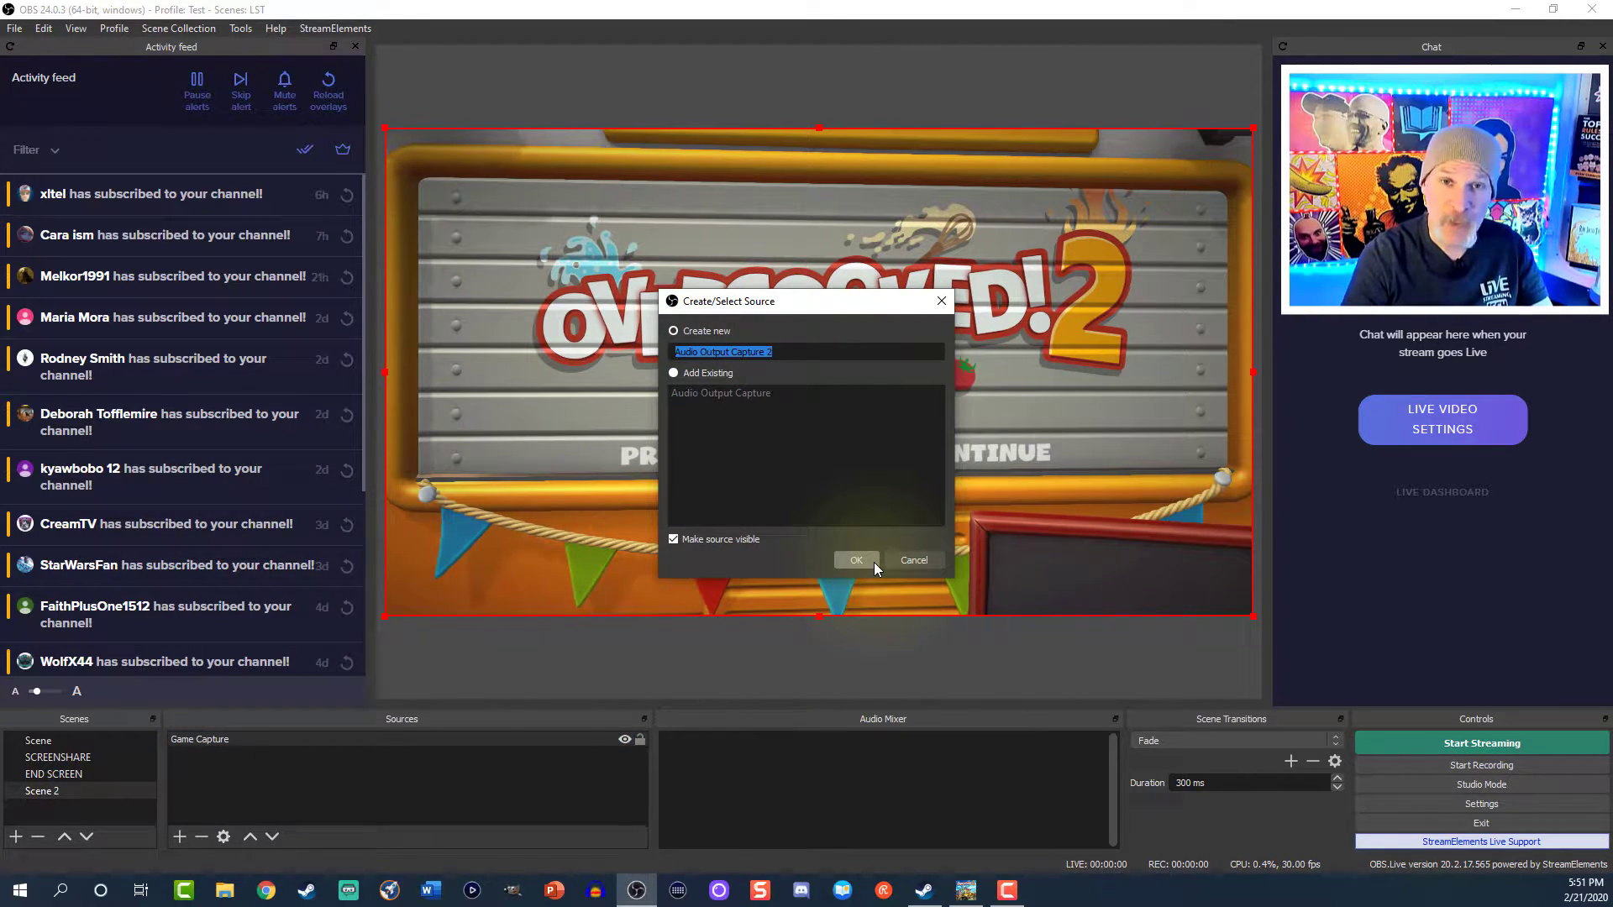
pyautogui.press('BackSpace')
pyautogui.write('dE')
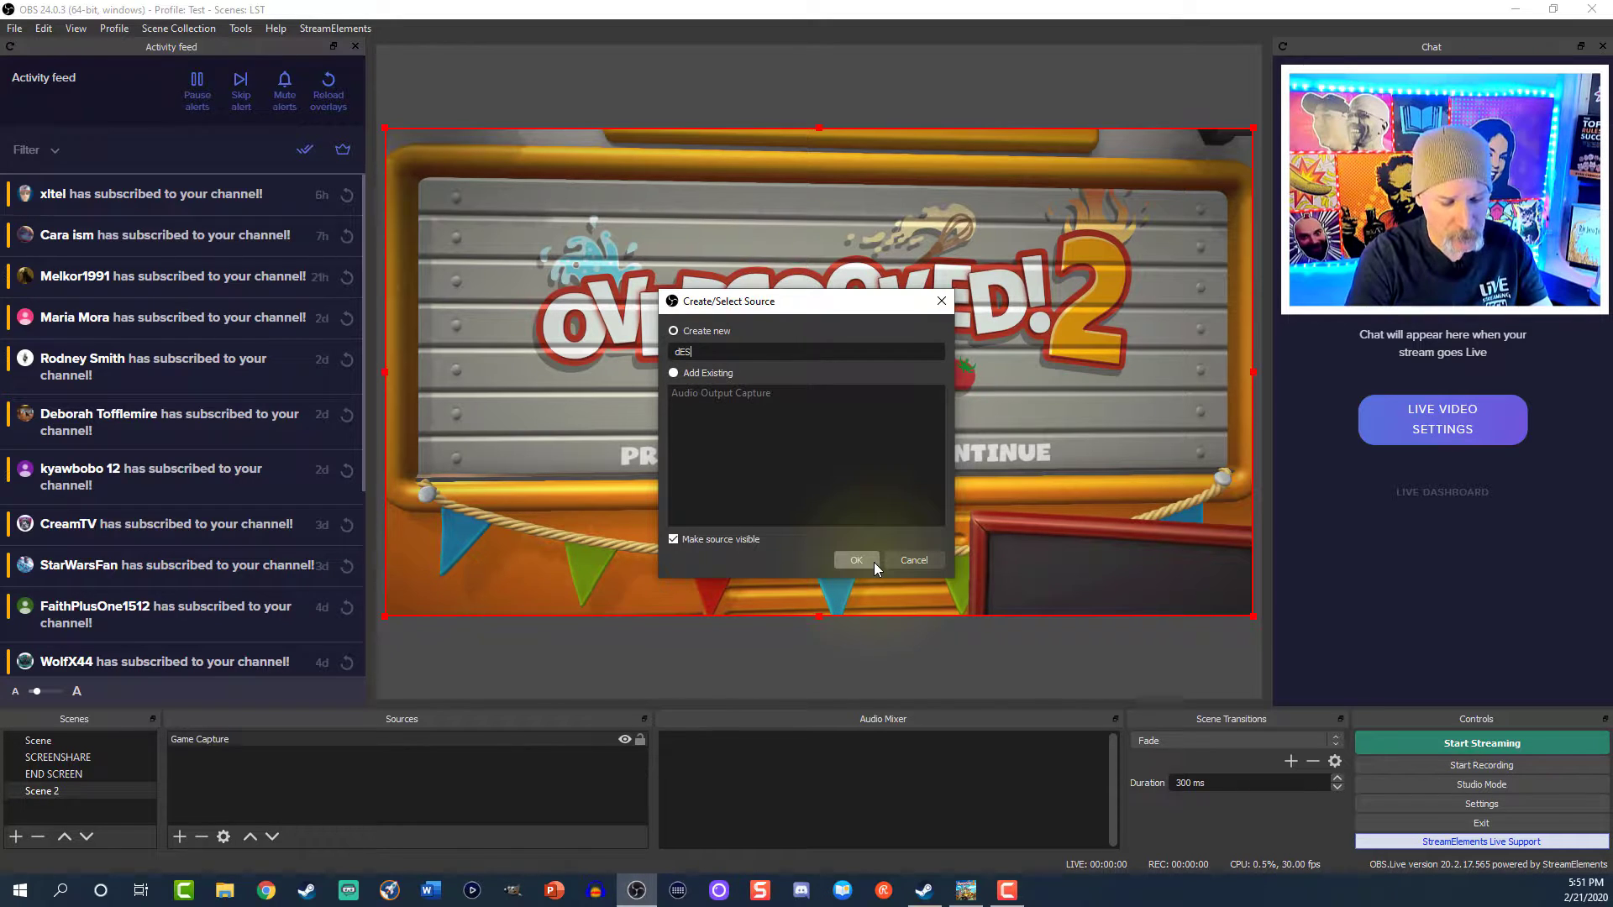
pyautogui.write('sktop')
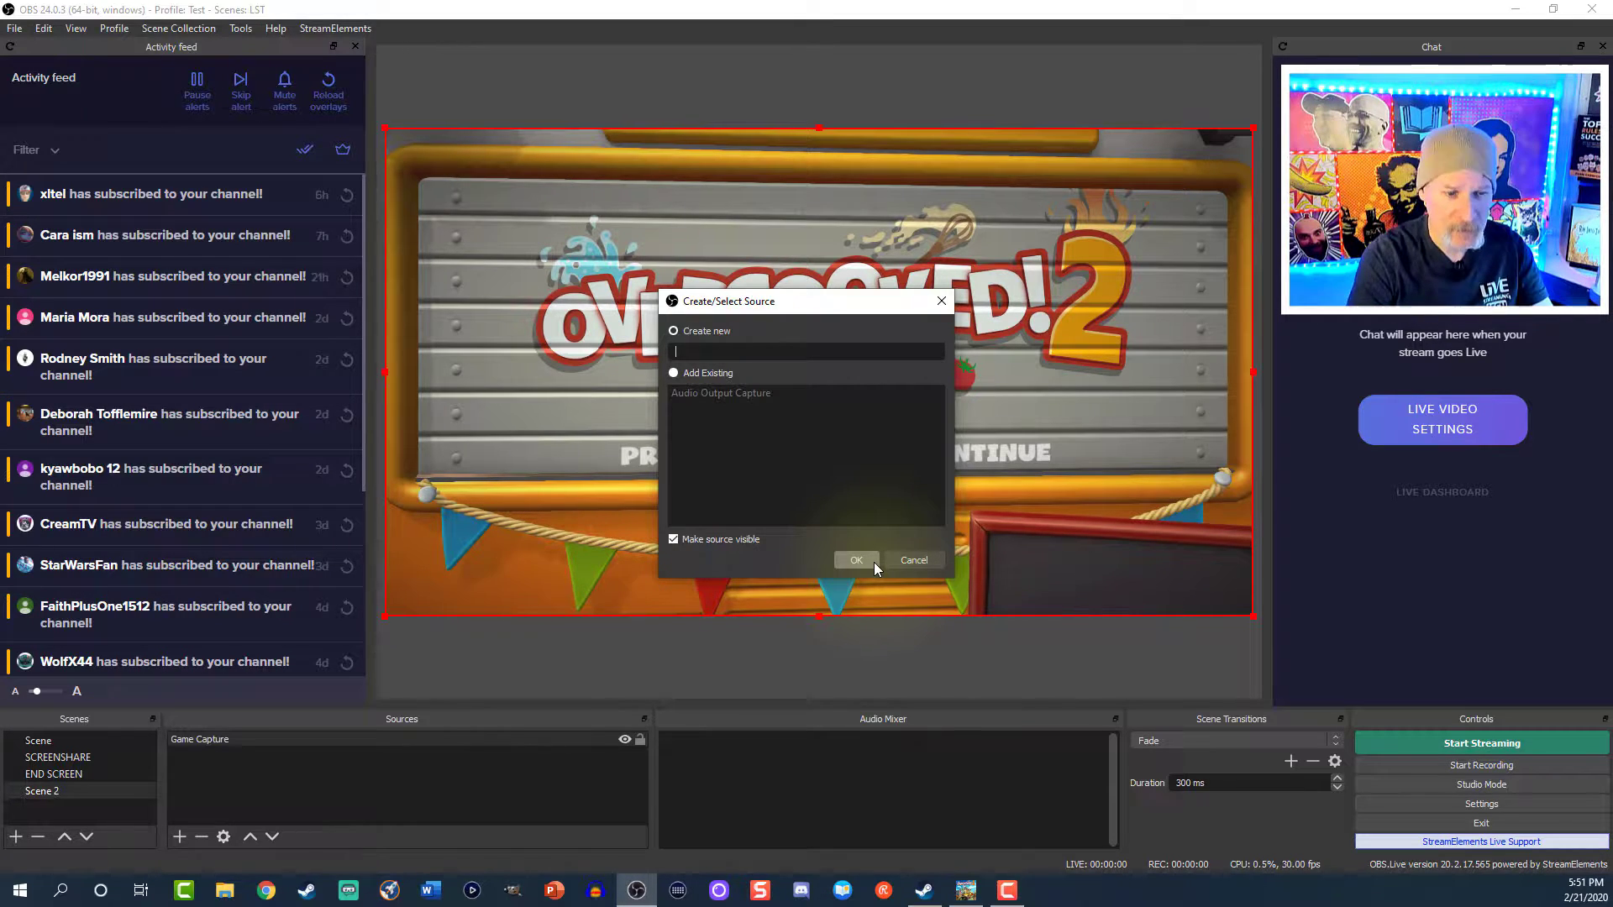
pyautogui.click(863, 557)
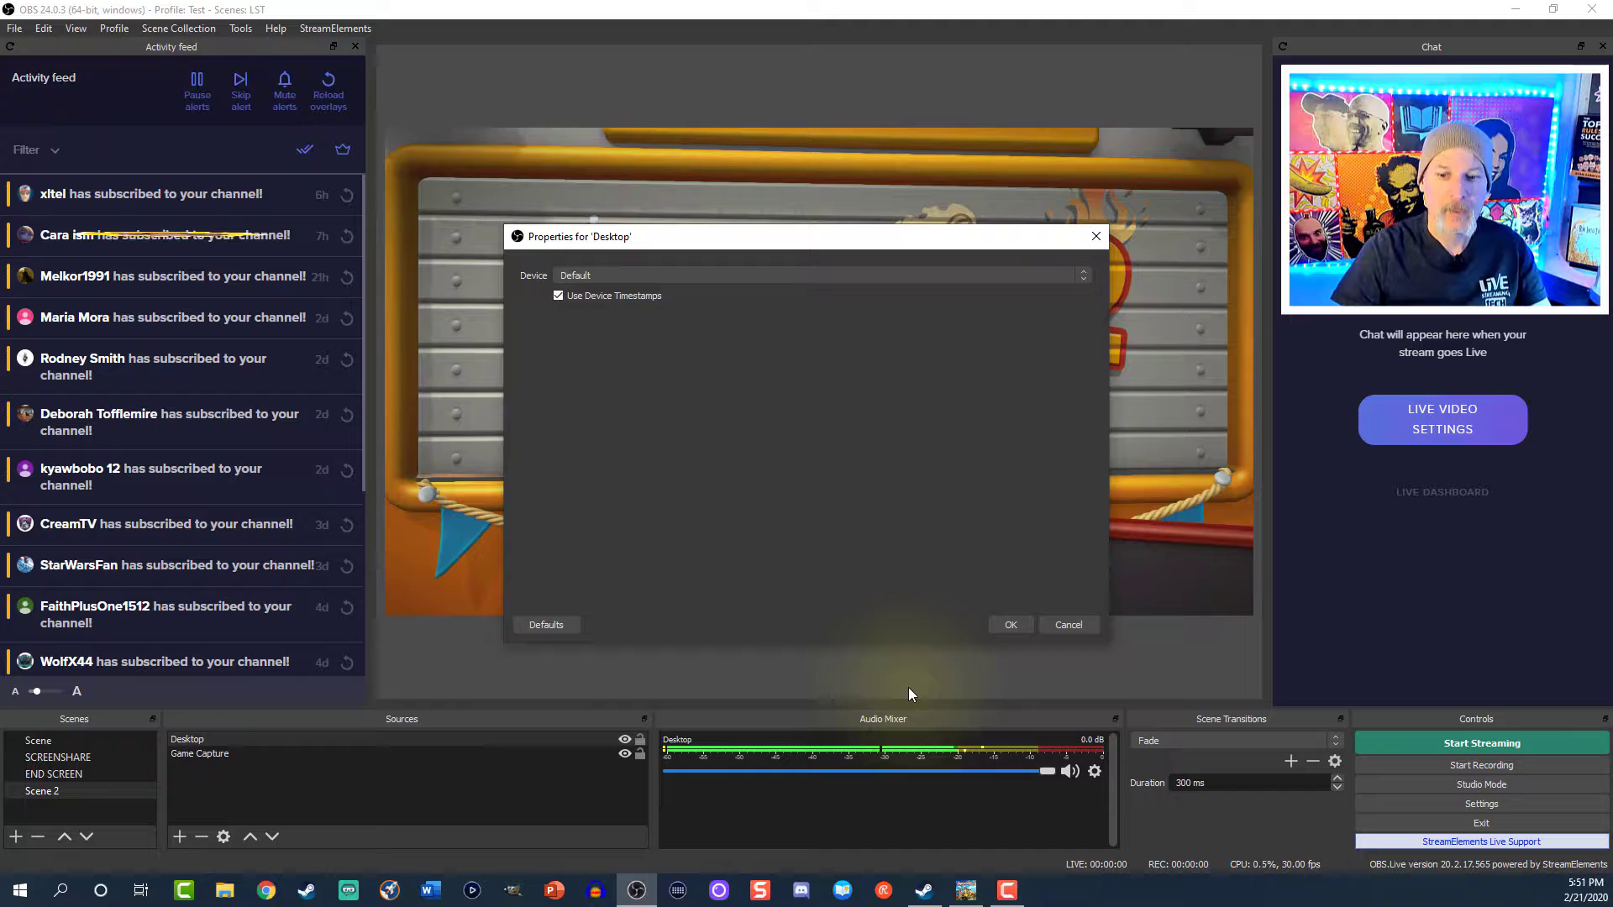
# - Accept the Desktop audio properties and lower its mixer volume to about -23.2 dB
pyautogui.click(1010, 624)
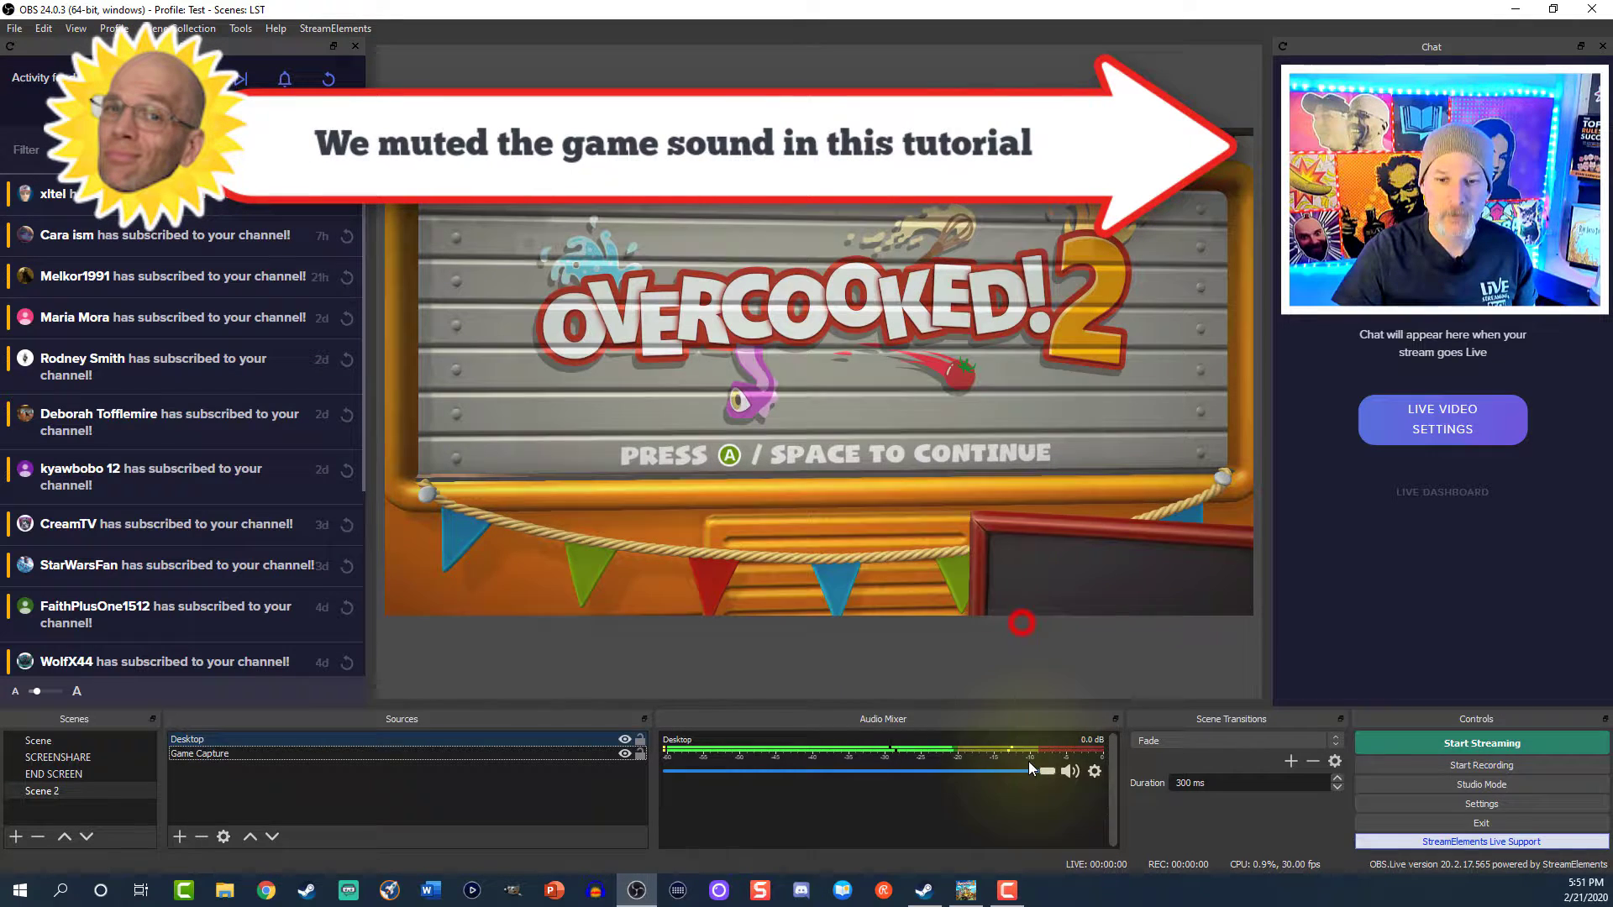
pyautogui.moveTo(1047, 772); pyautogui.dragTo(835, 768)
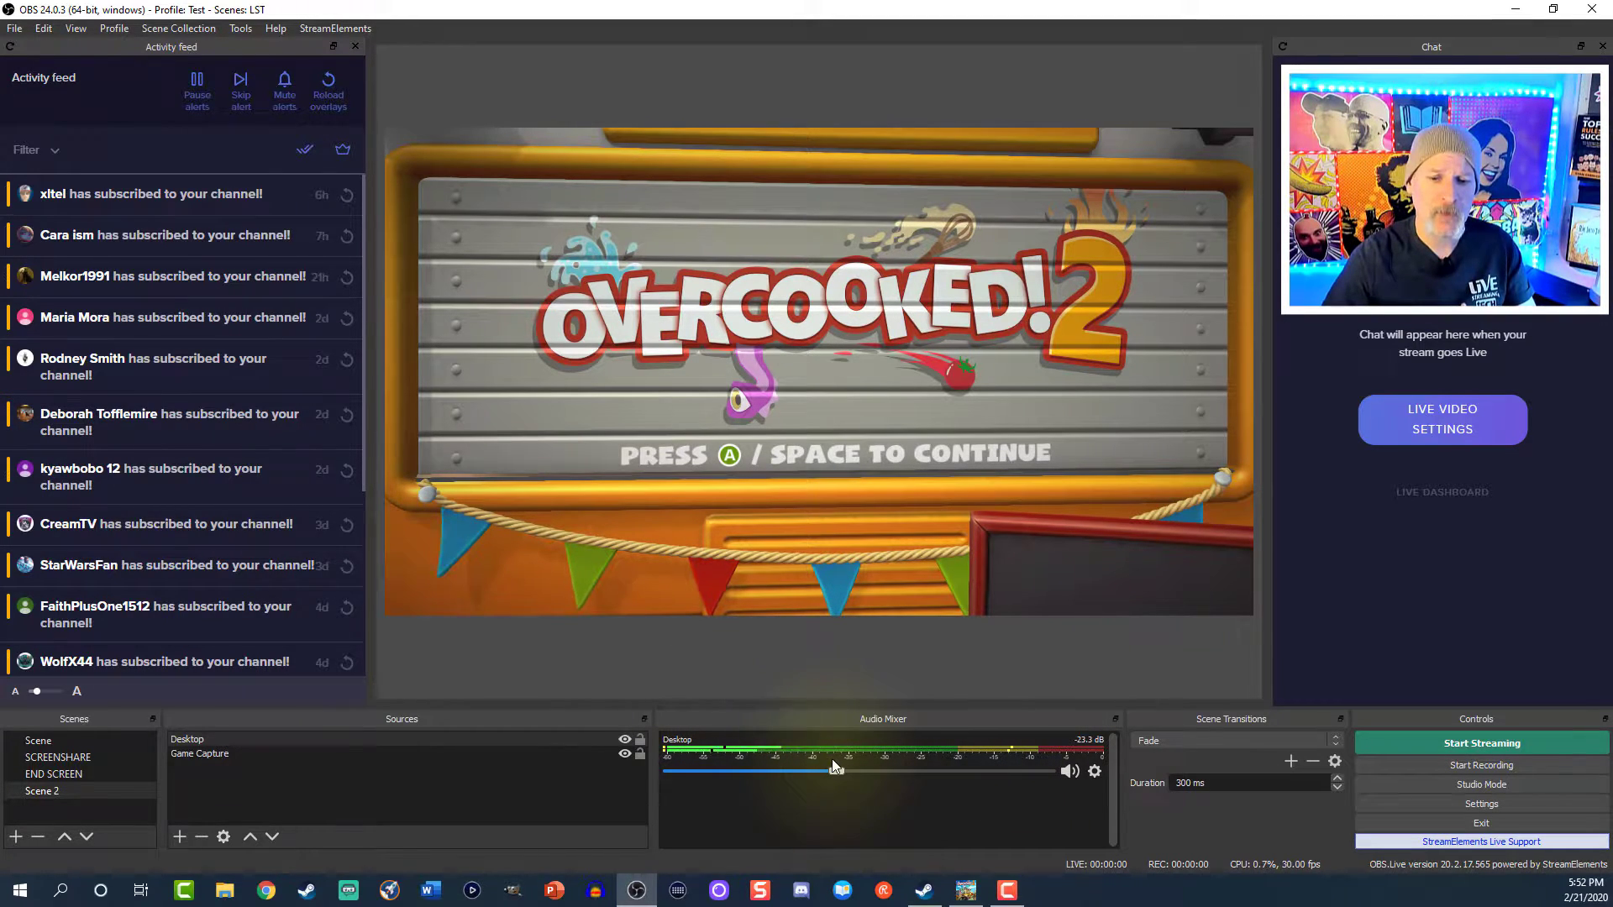
pyautogui.moveTo(835, 771); pyautogui.dragTo(843, 773)
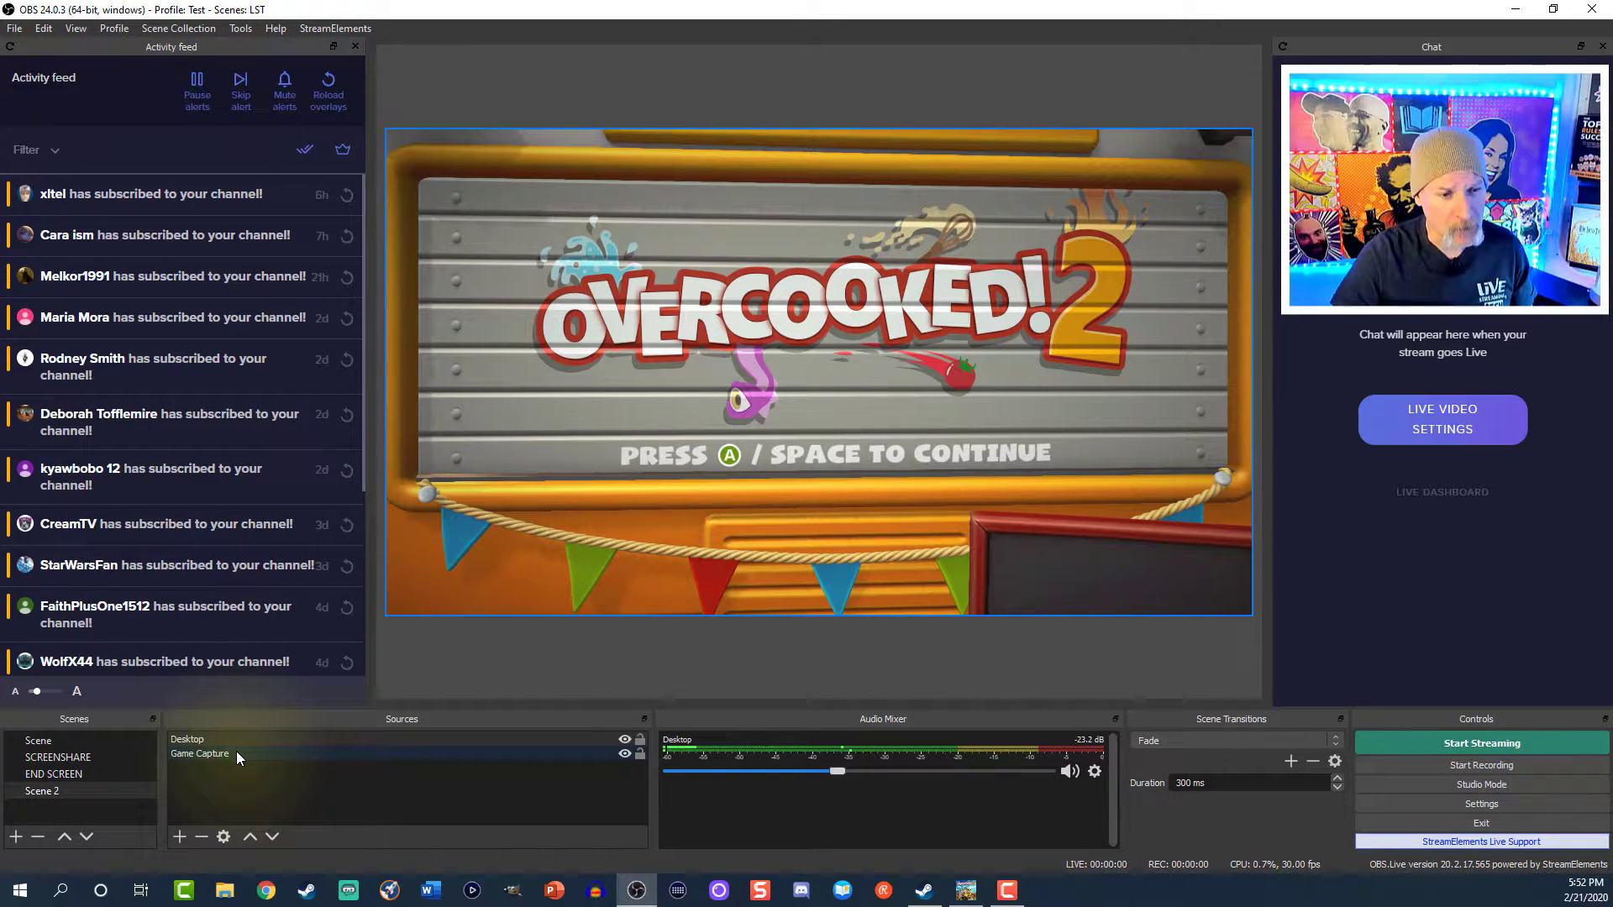
# - Set Game Capture to capture the specific window [Overcooked2.exe]: Overcooked2
pyautogui.click(236, 754)
pyautogui.rightClick(236, 754)
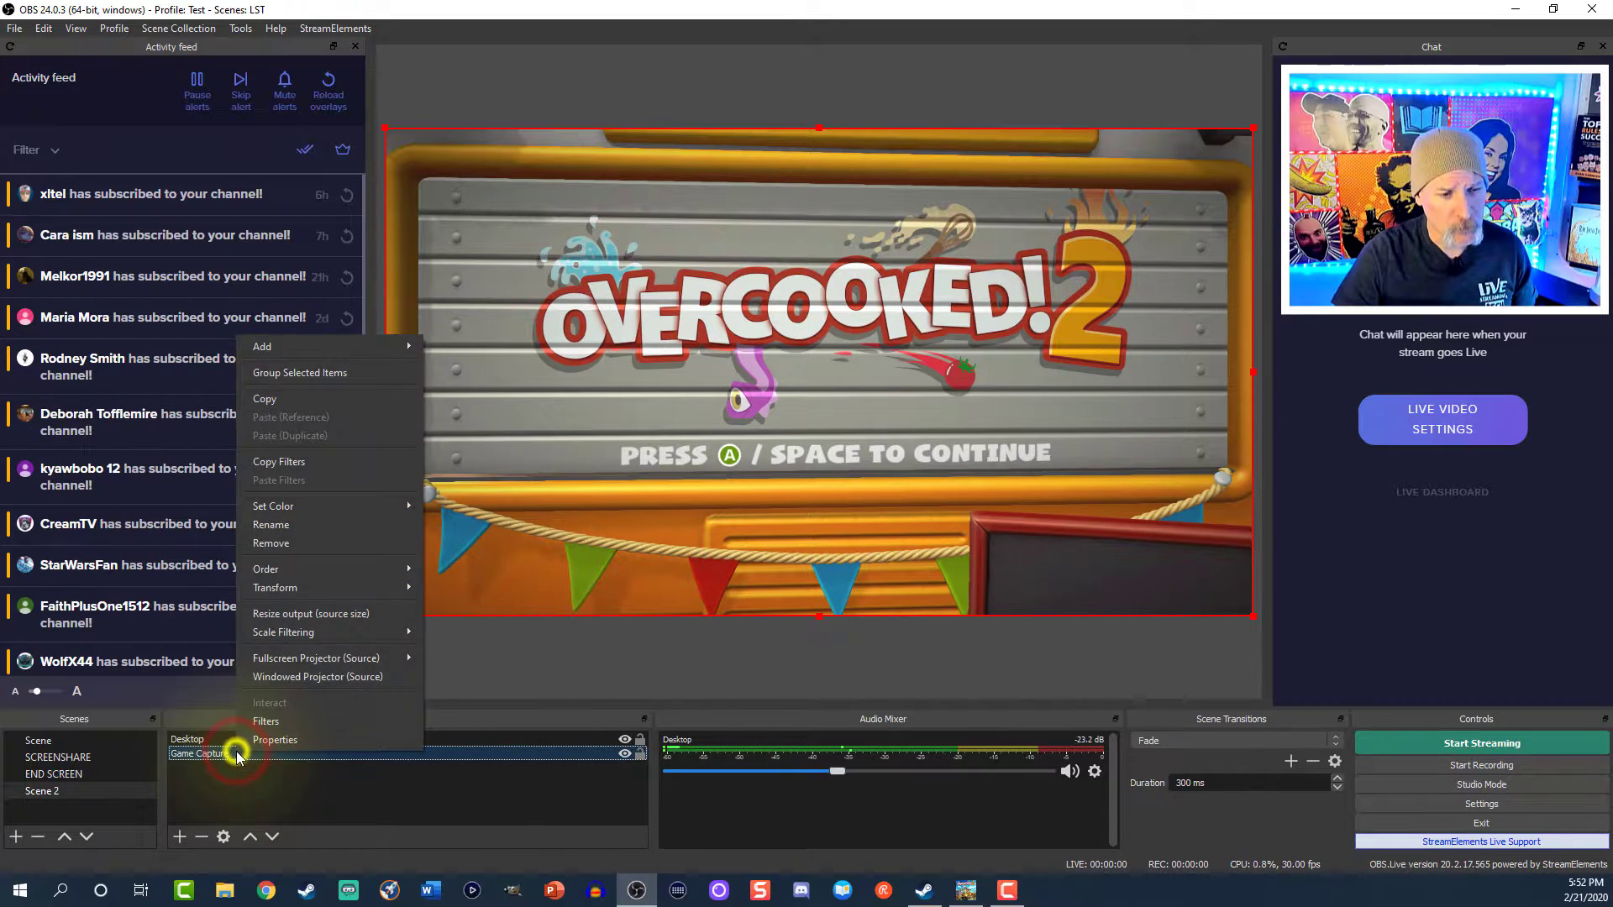
pyautogui.click(256, 751)
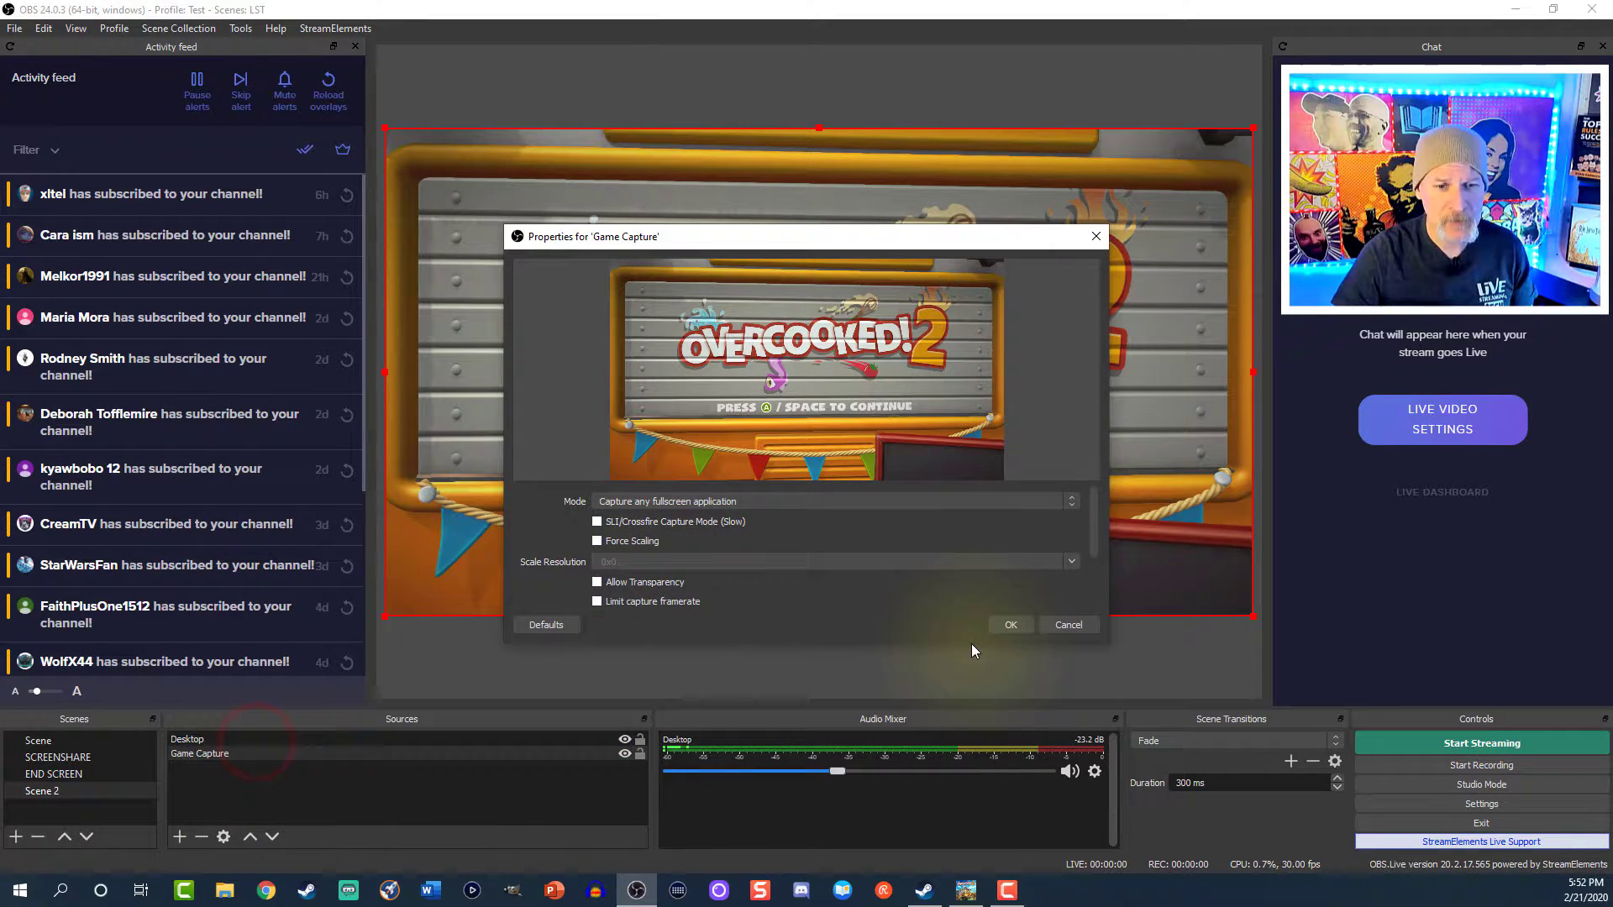
pyautogui.click(1070, 504)
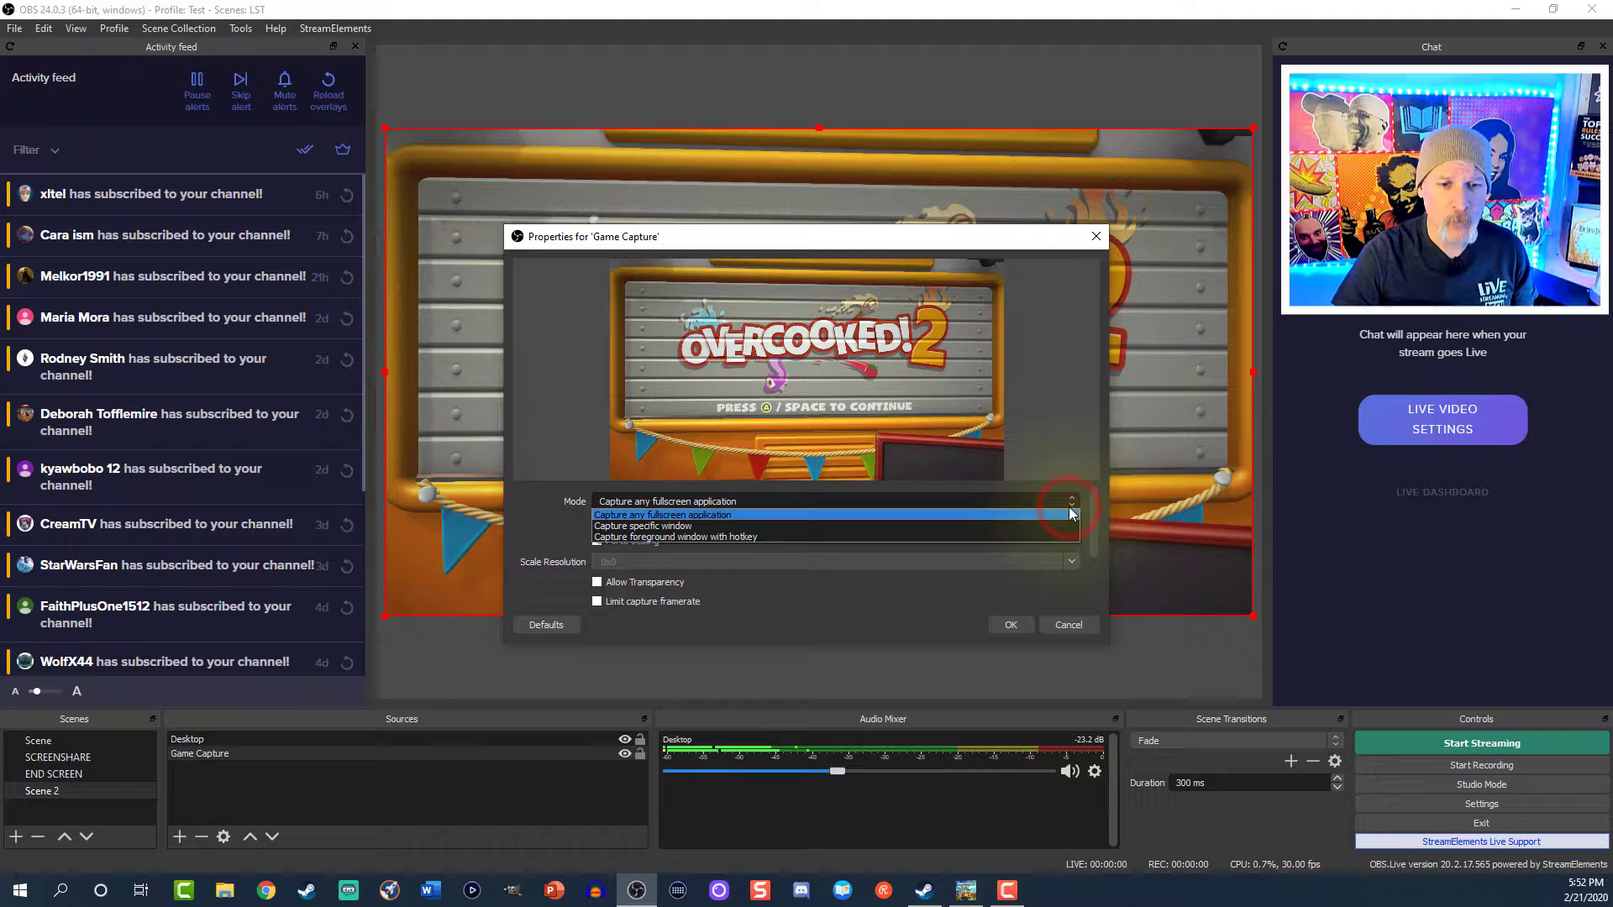
pyautogui.click(1042, 526)
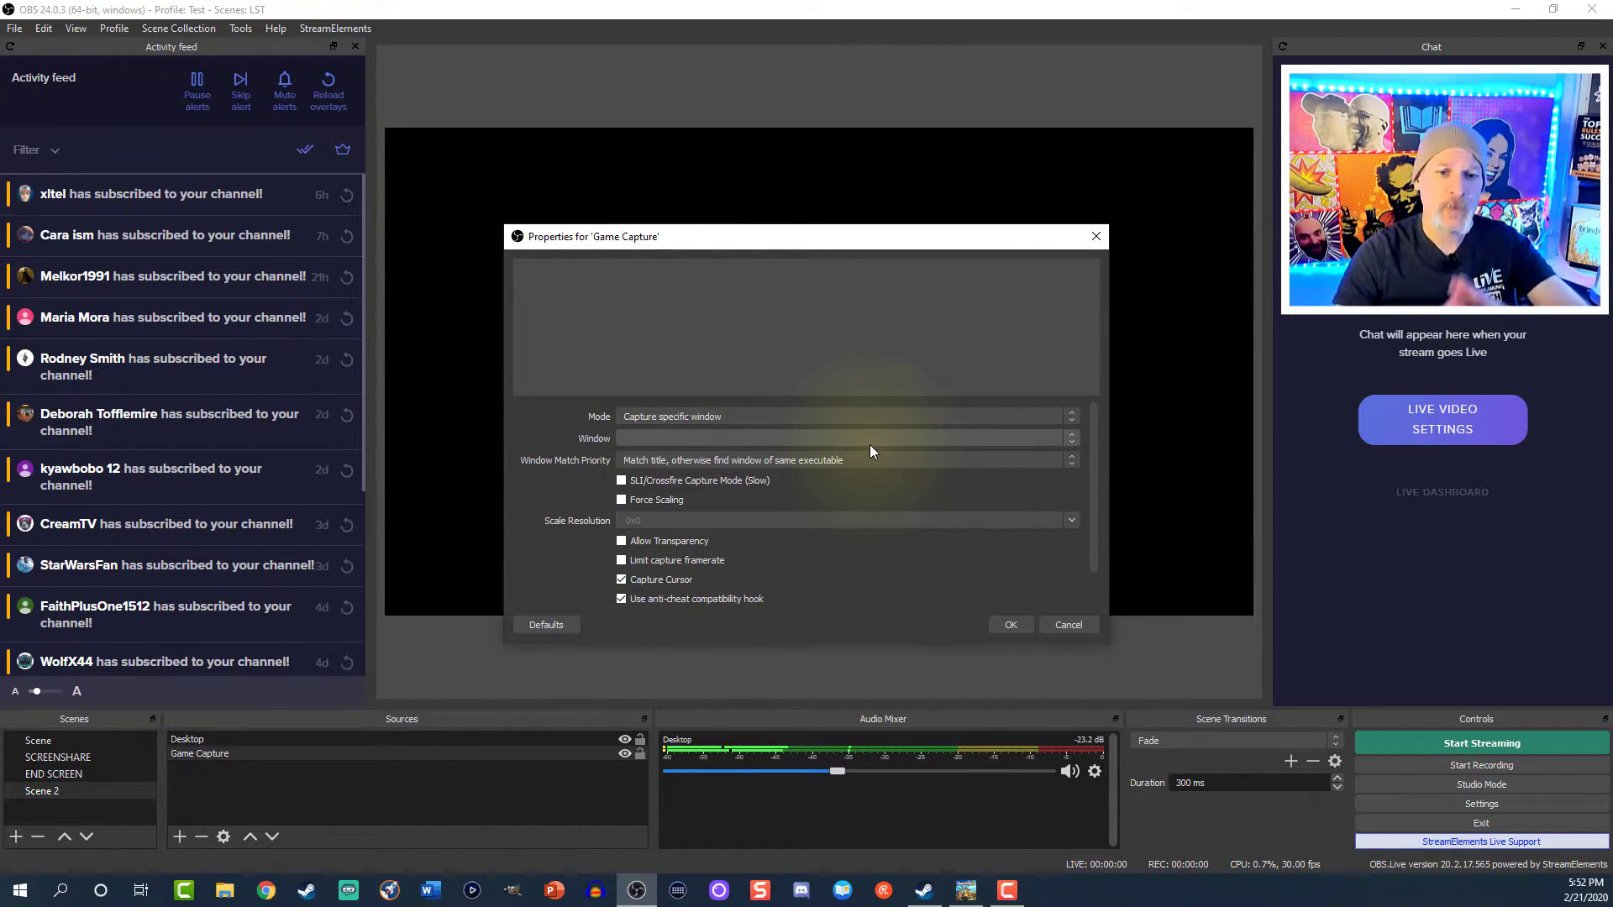
pyautogui.click(1070, 439)
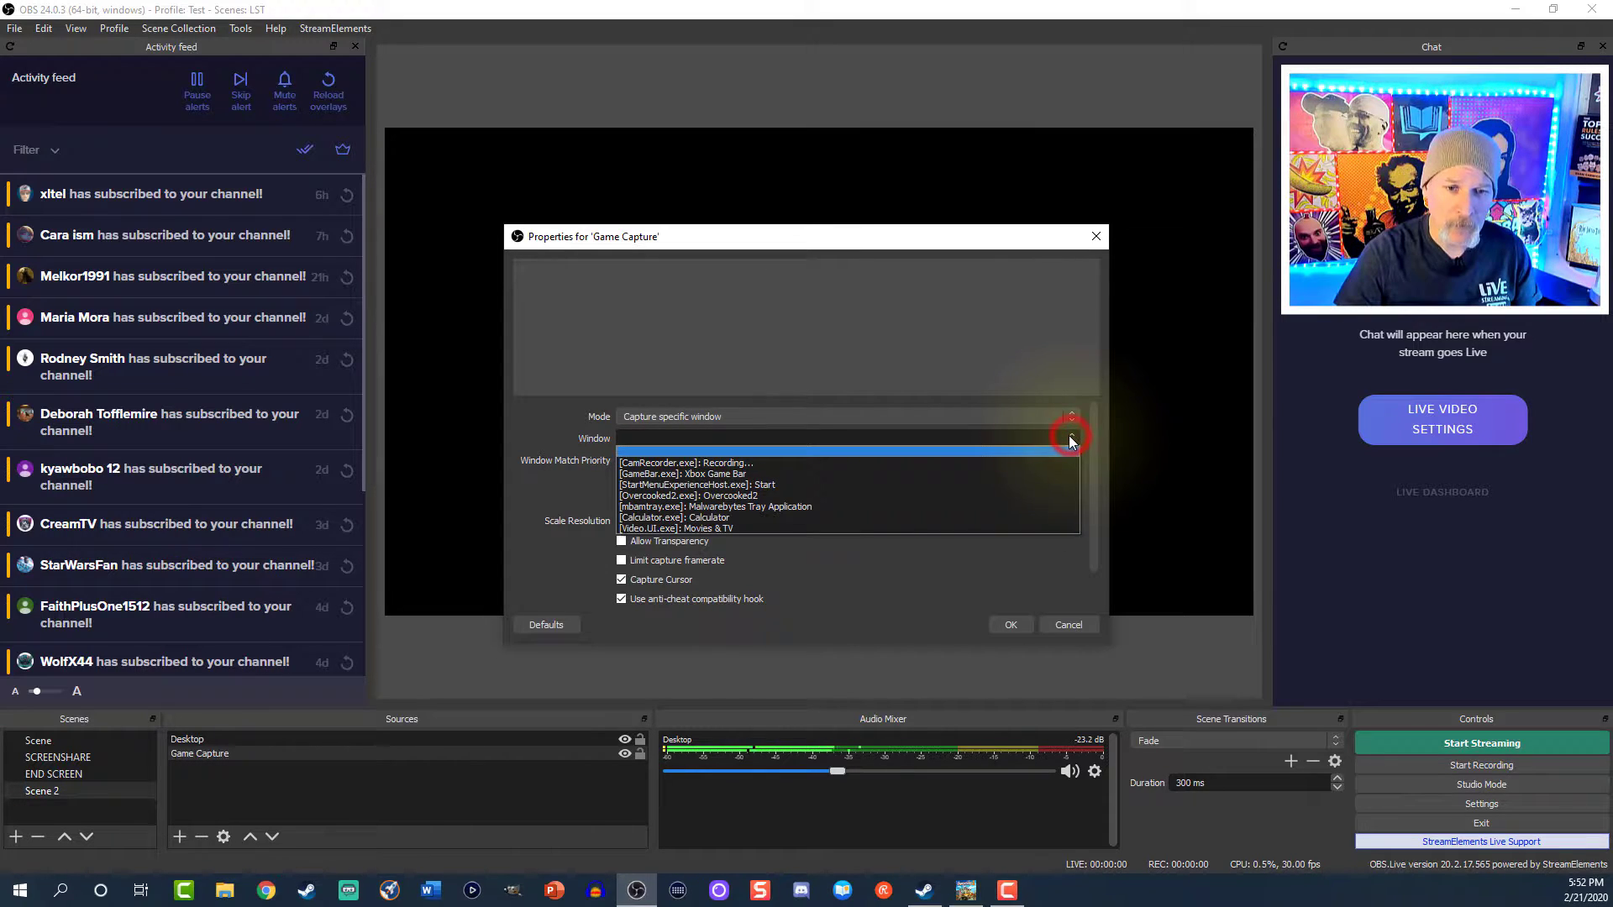
pyautogui.click(996, 496)
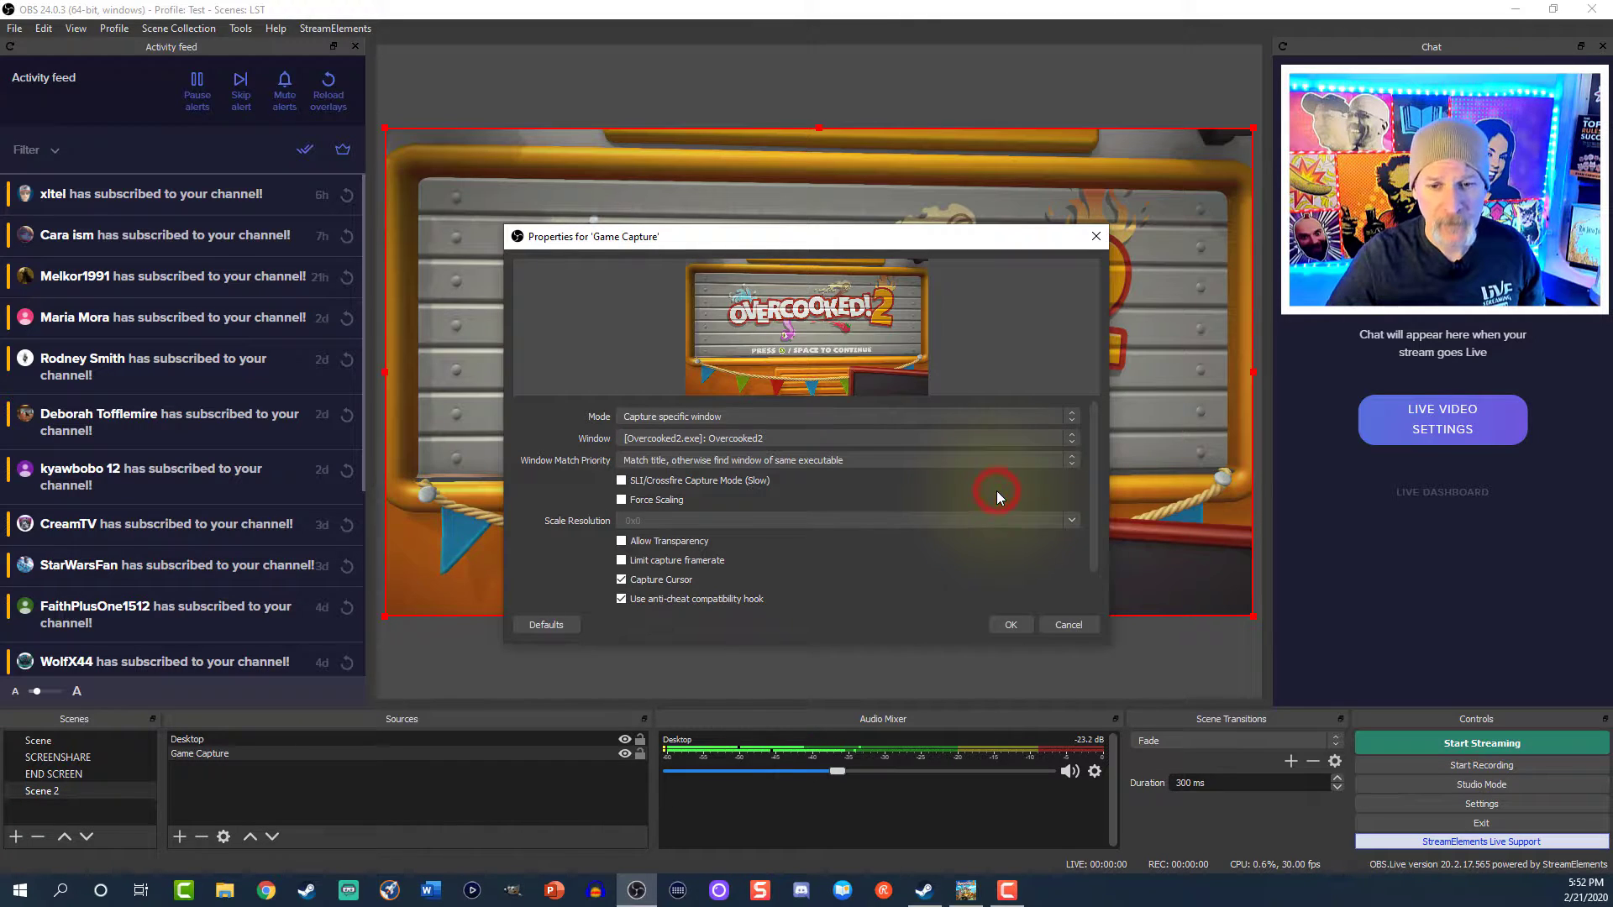
pyautogui.click(1023, 622)
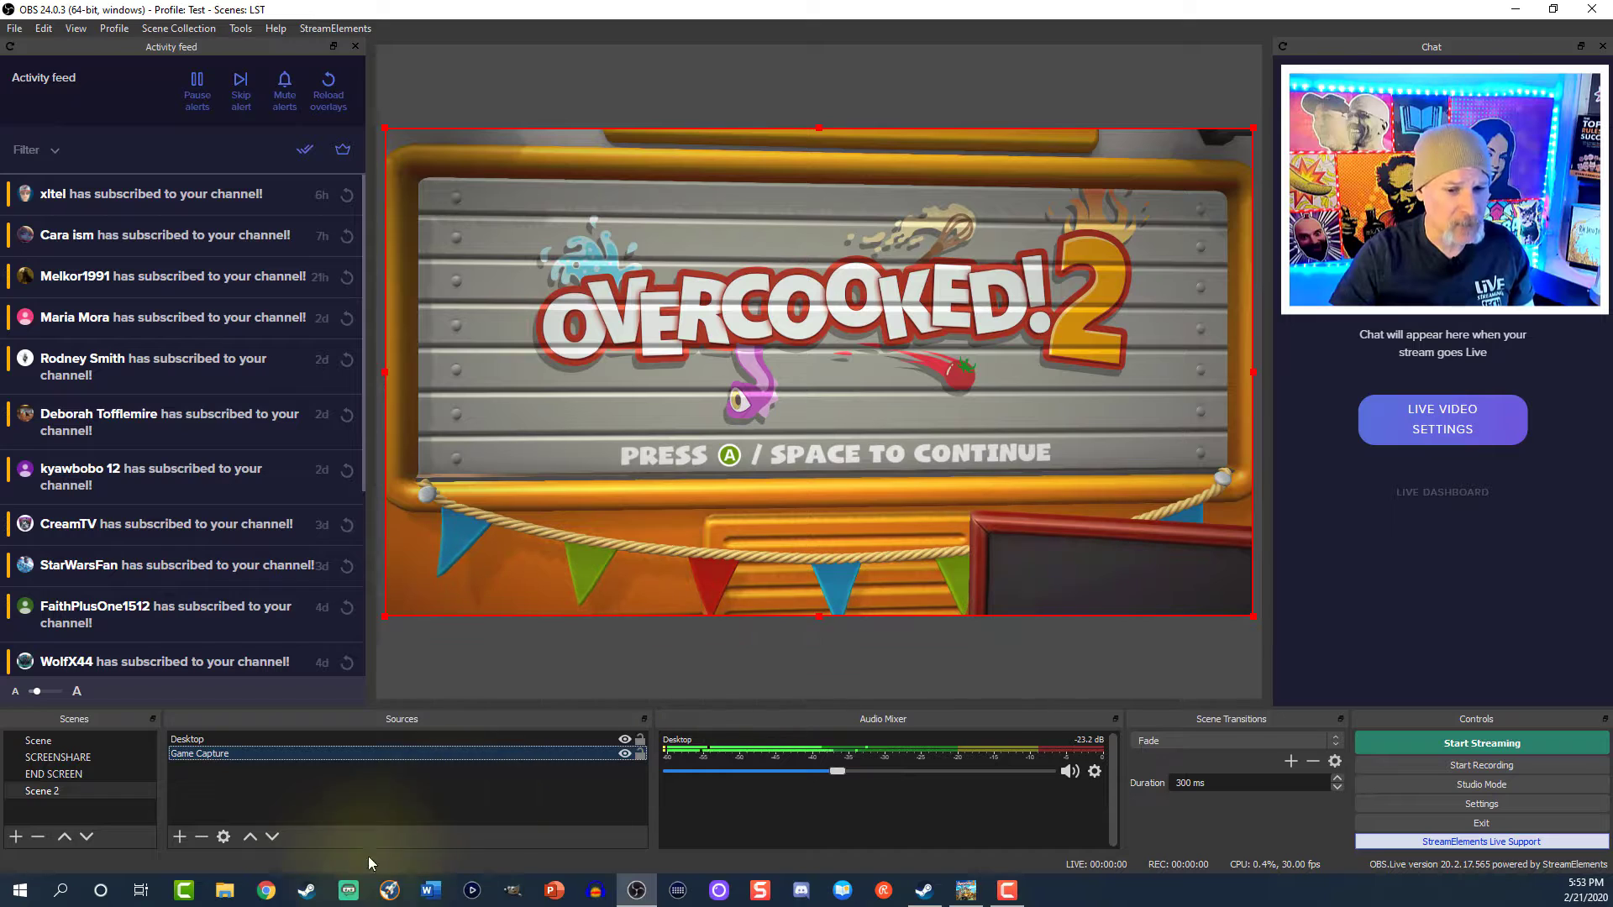
# - Remove the Game Capture source from Scene 2
pyautogui.rightClick(356, 753)
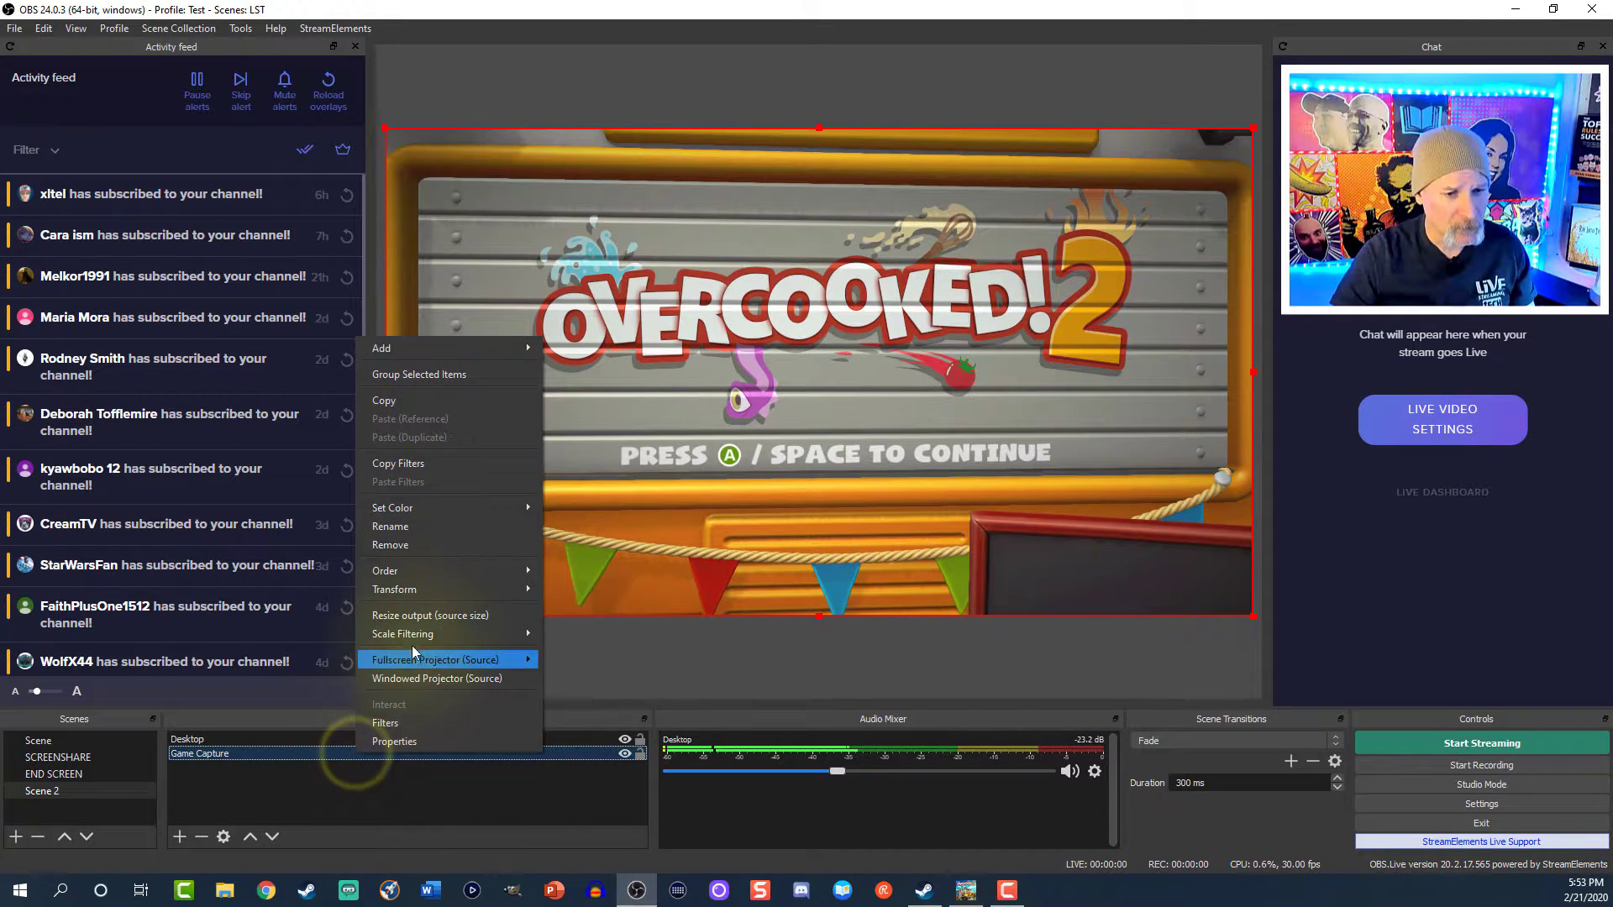
pyautogui.click(425, 544)
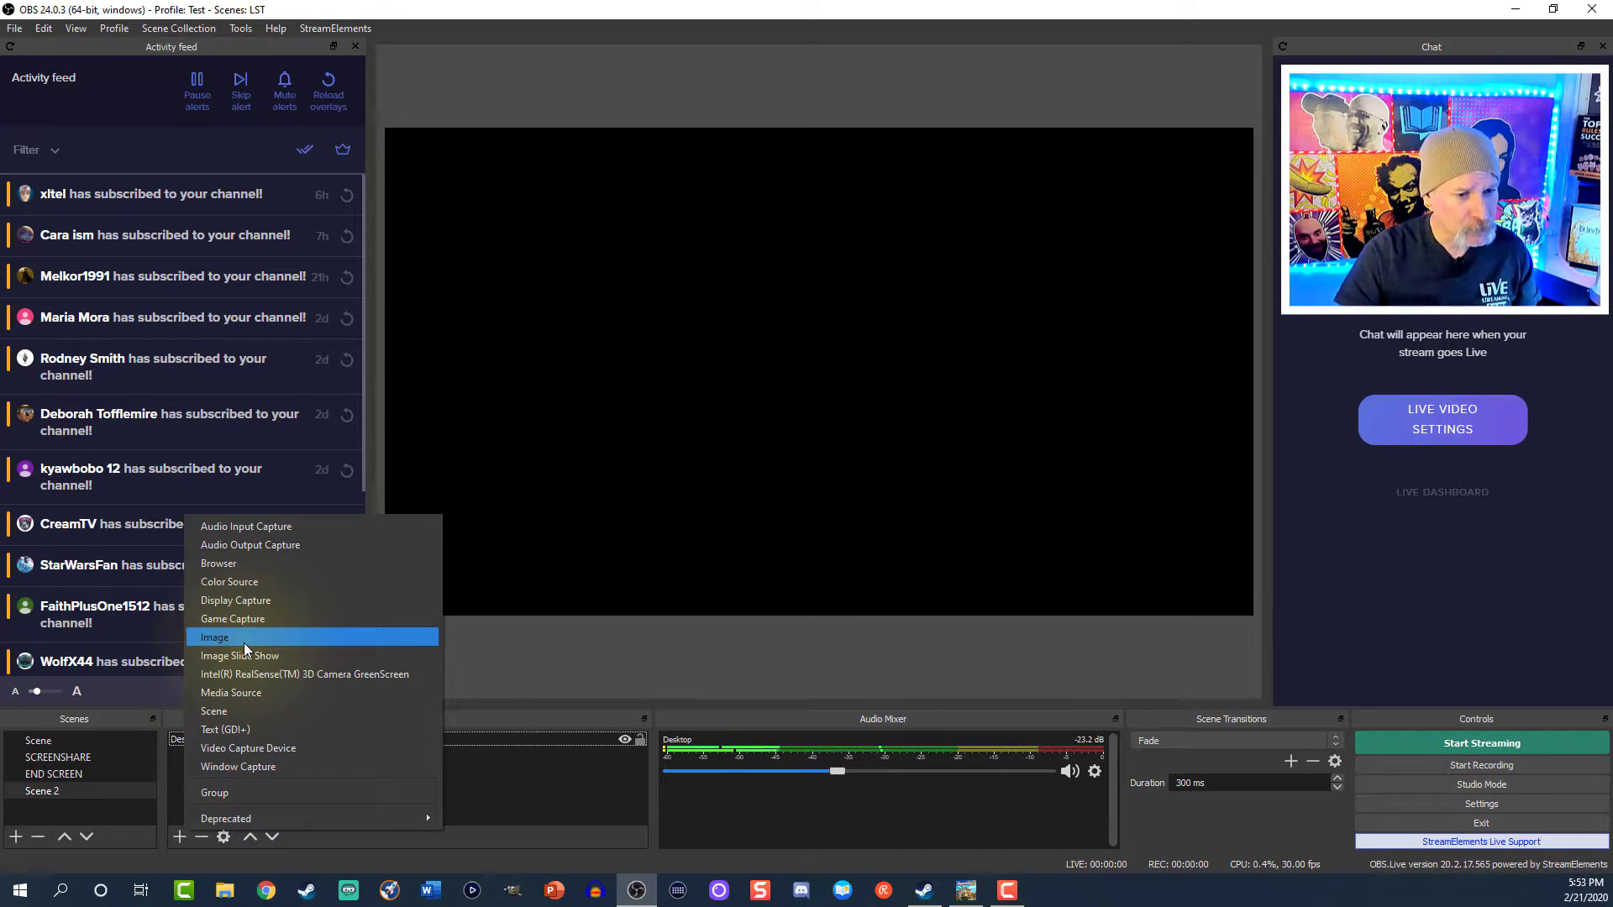
# - Add a Display Capture 3 source capturing Display 1 at 1920x1080
pyautogui.click(257, 602)
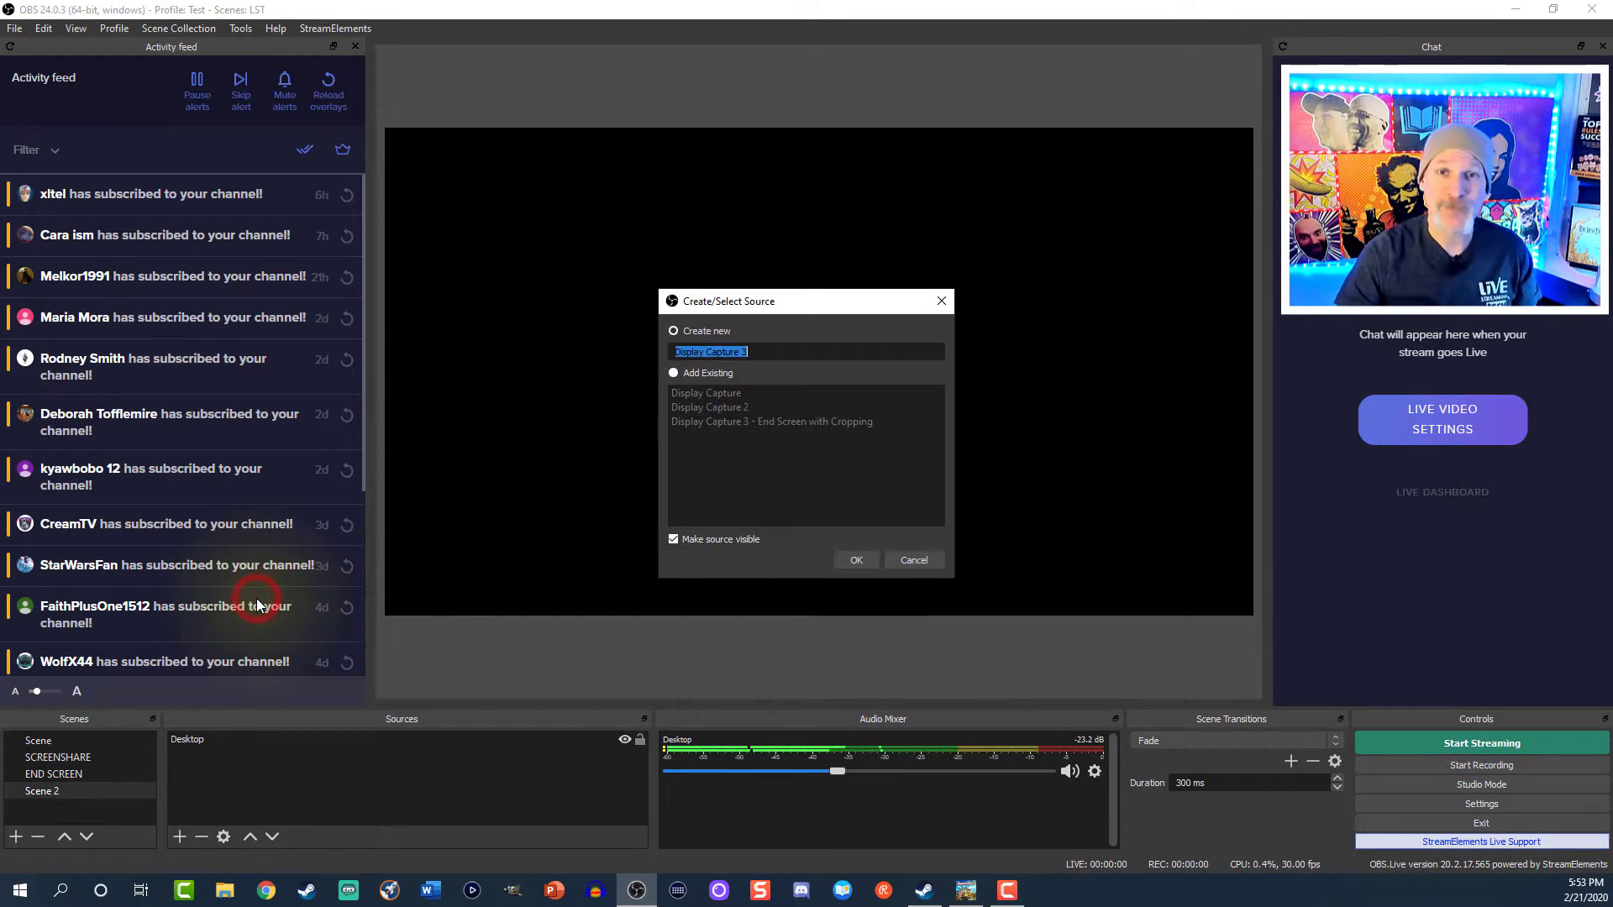
pyautogui.click(866, 560)
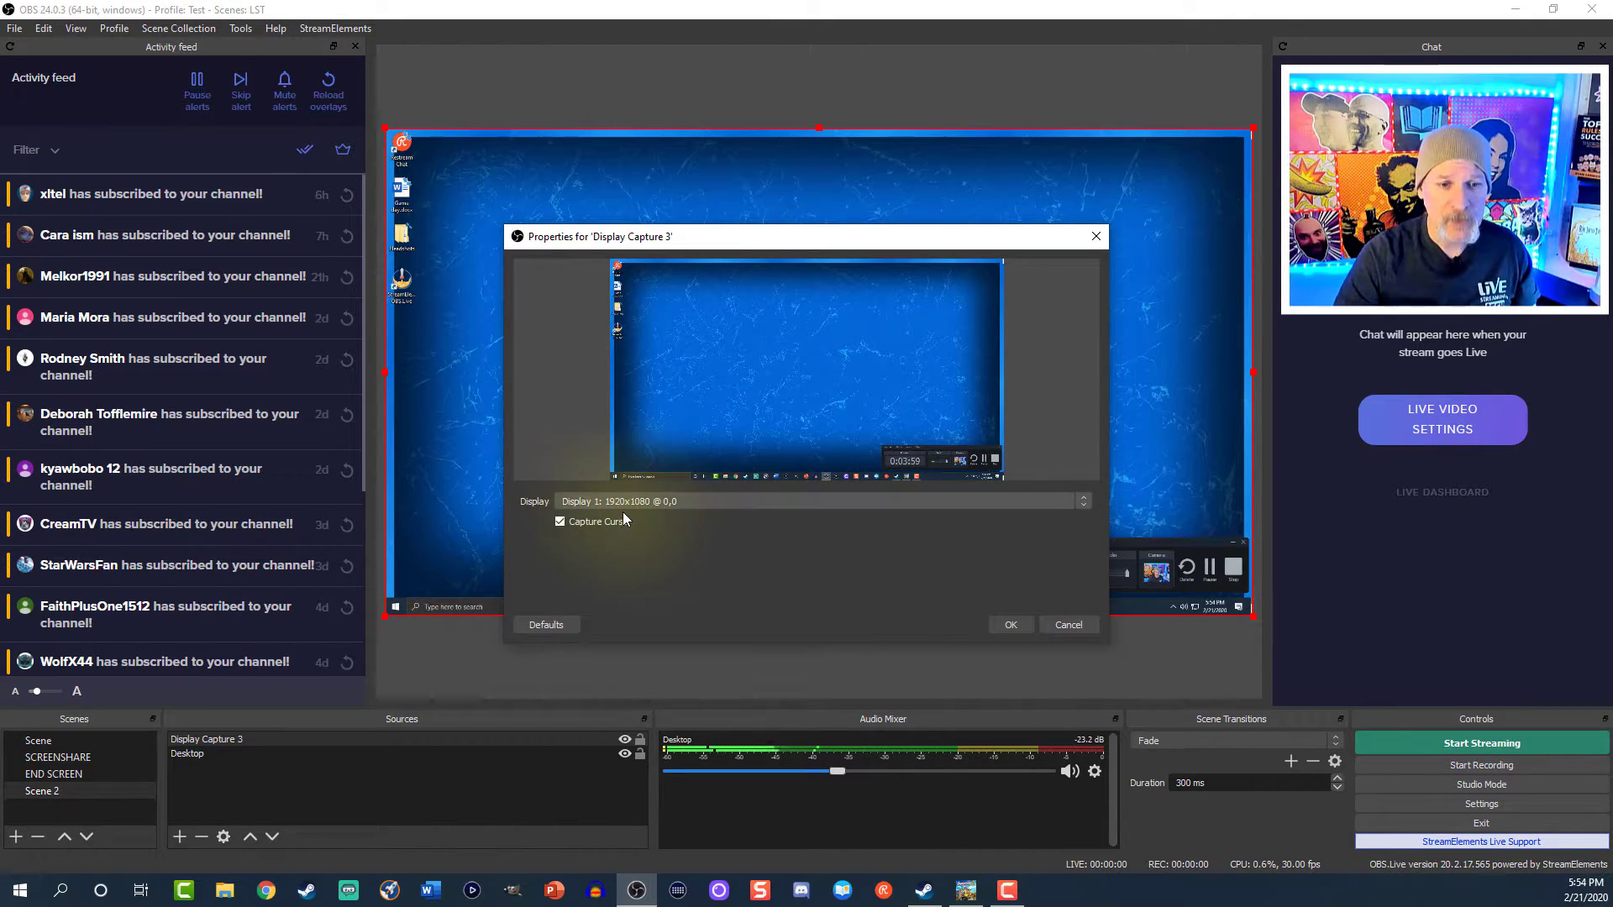
pyautogui.click(1020, 624)
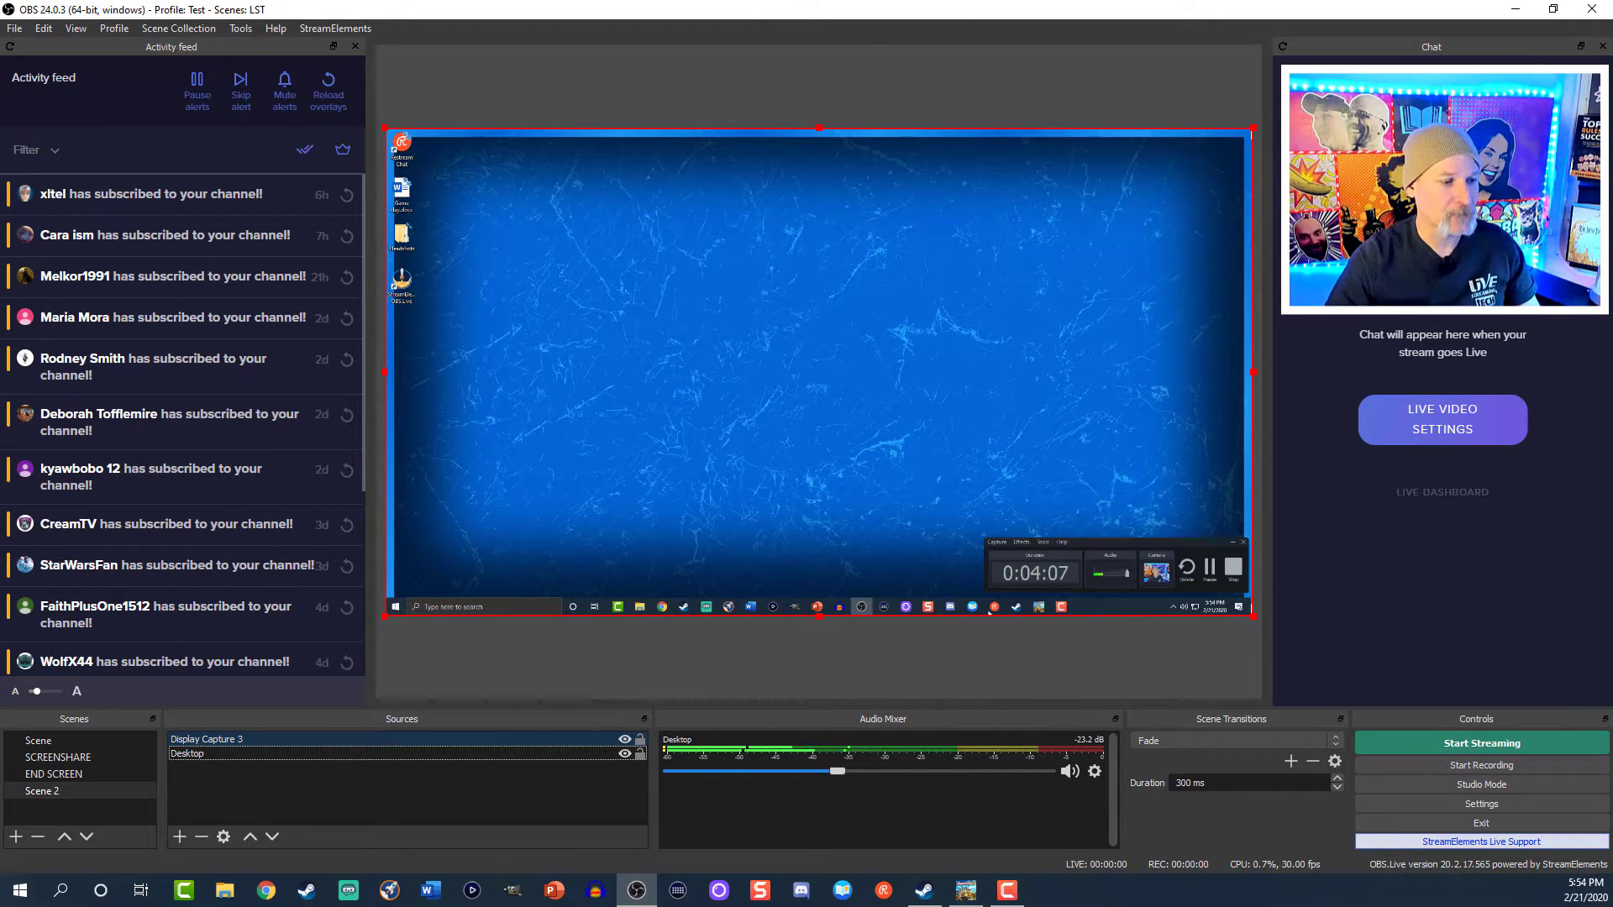
# - Minimize and restore Overcooked 2 repeatedly, moving the recorder widget, to check Display Capture 3 updates
pyautogui.click(1033, 608)
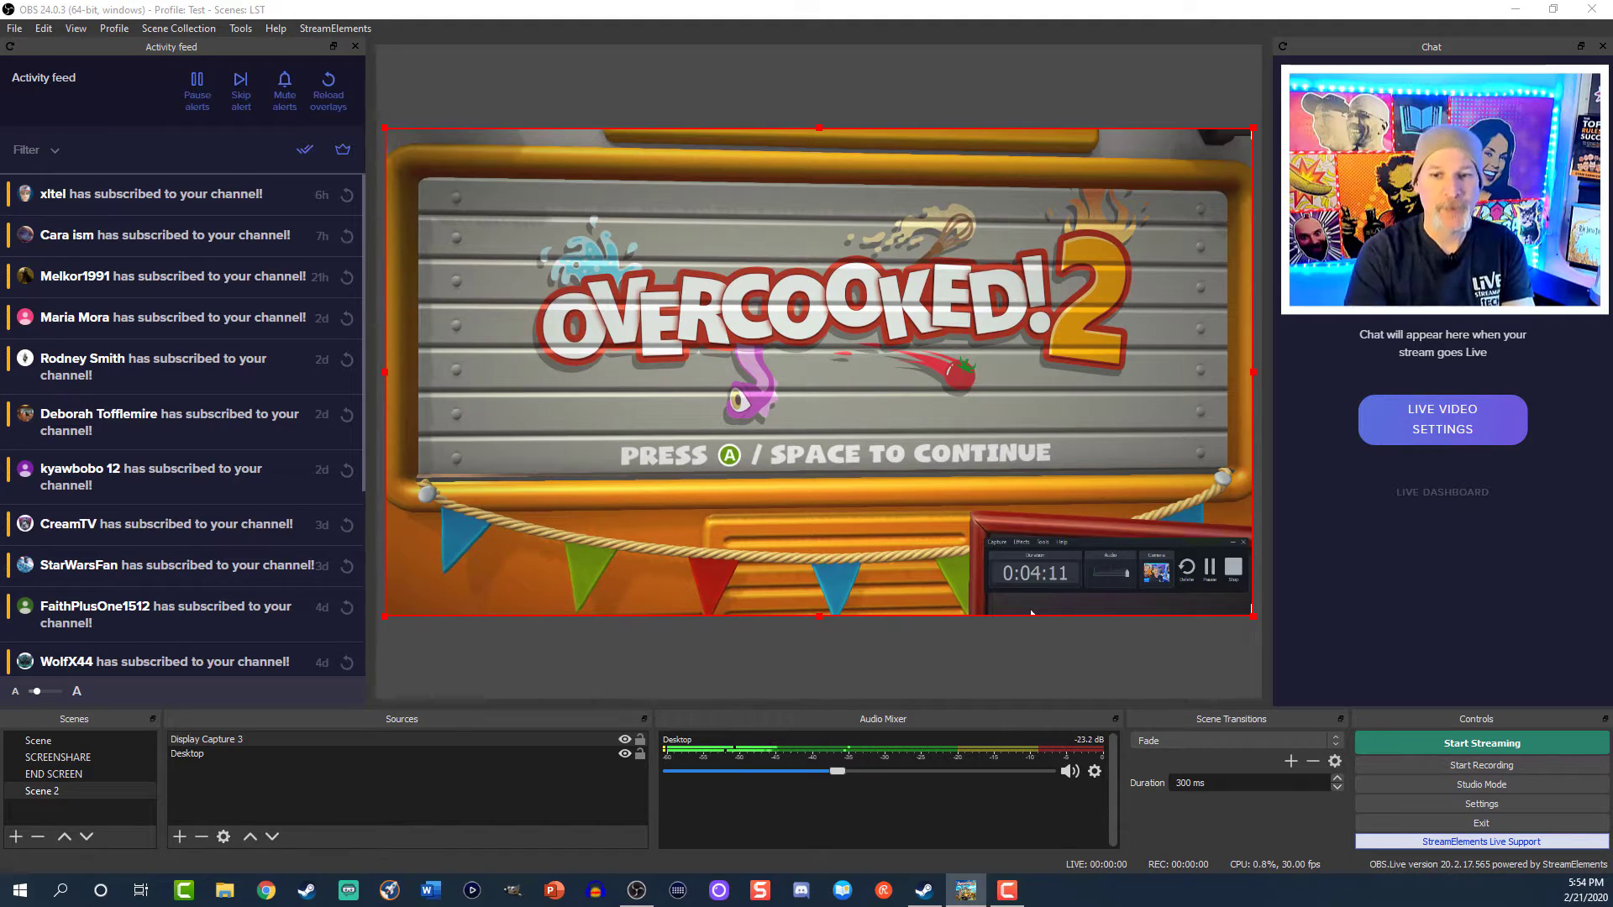
pyautogui.click(1182, 526)
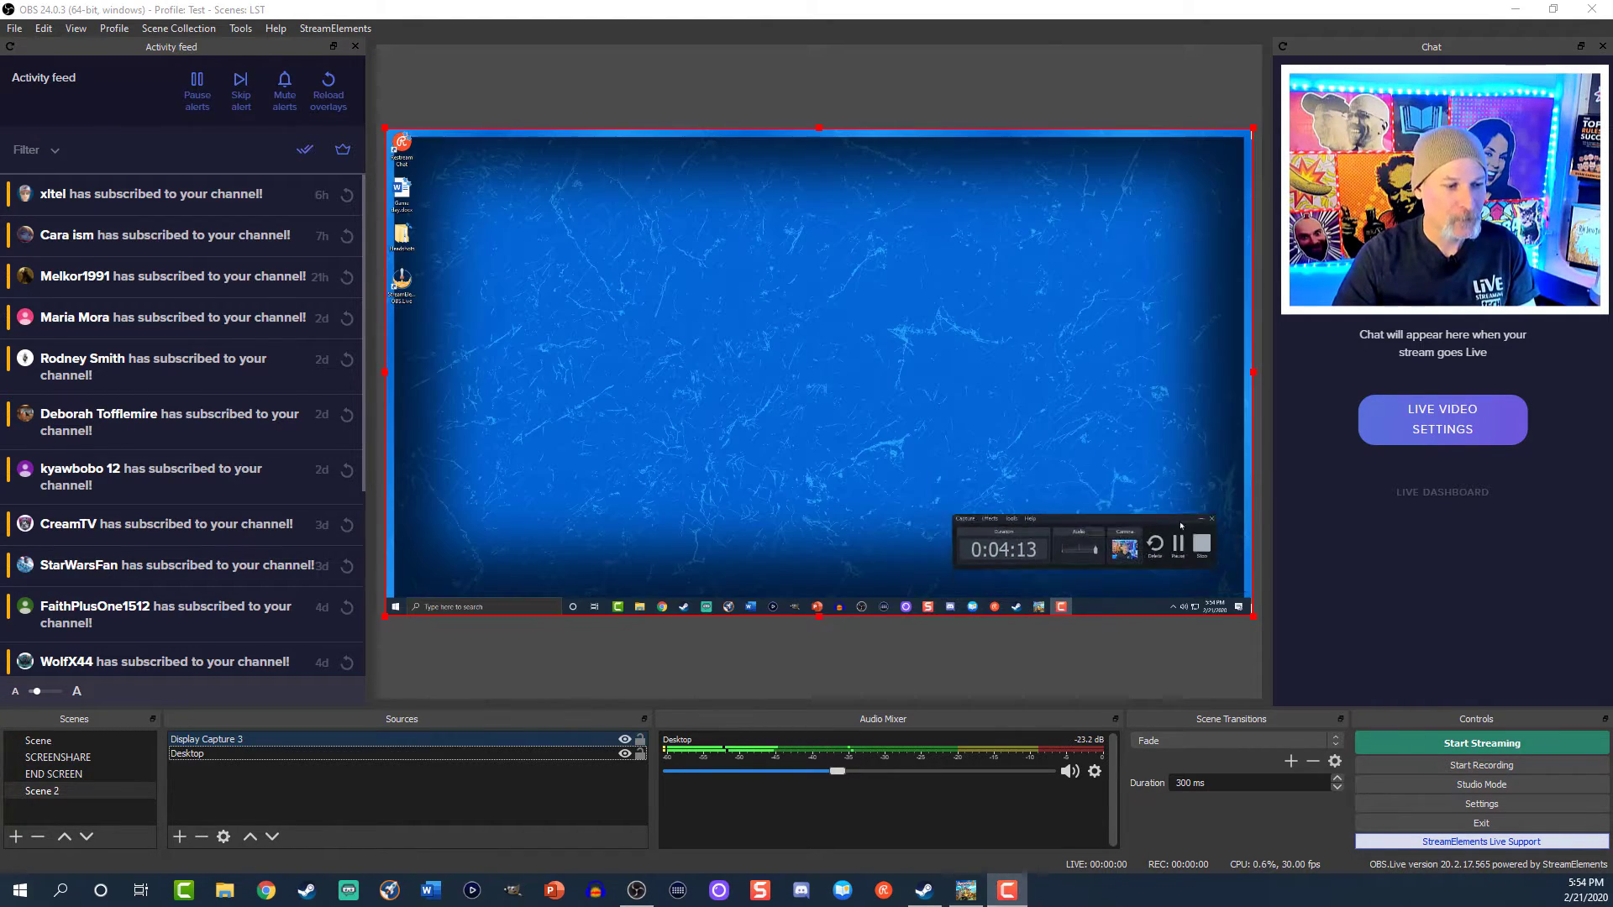
pyautogui.moveTo(1182, 521); pyautogui.dragTo(1152, 467)
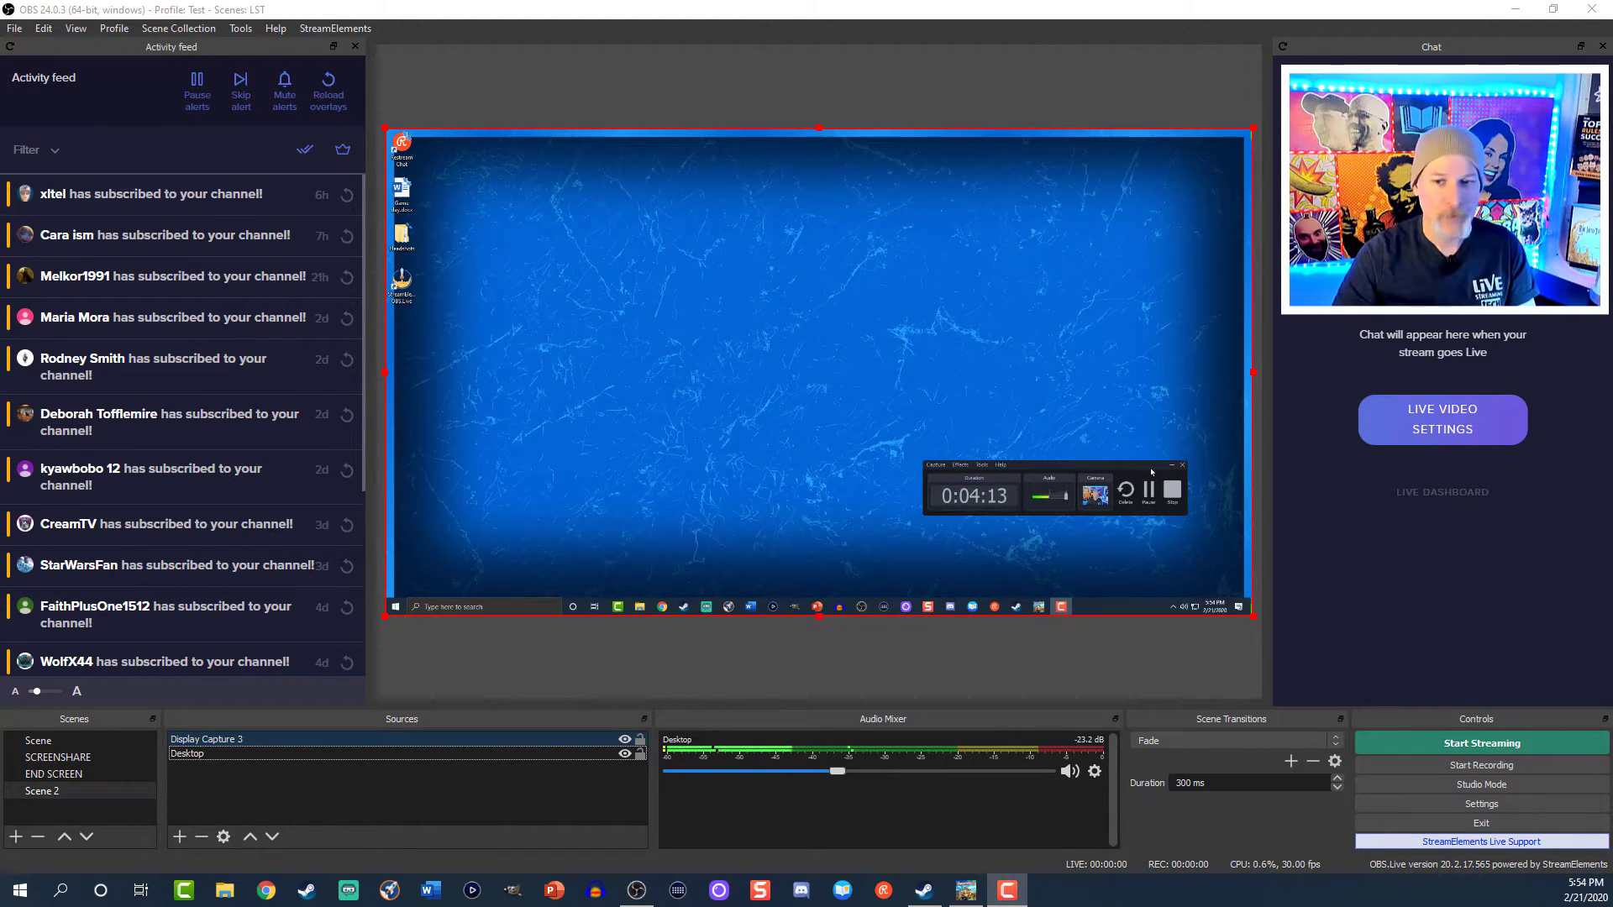
pyautogui.click(1039, 607)
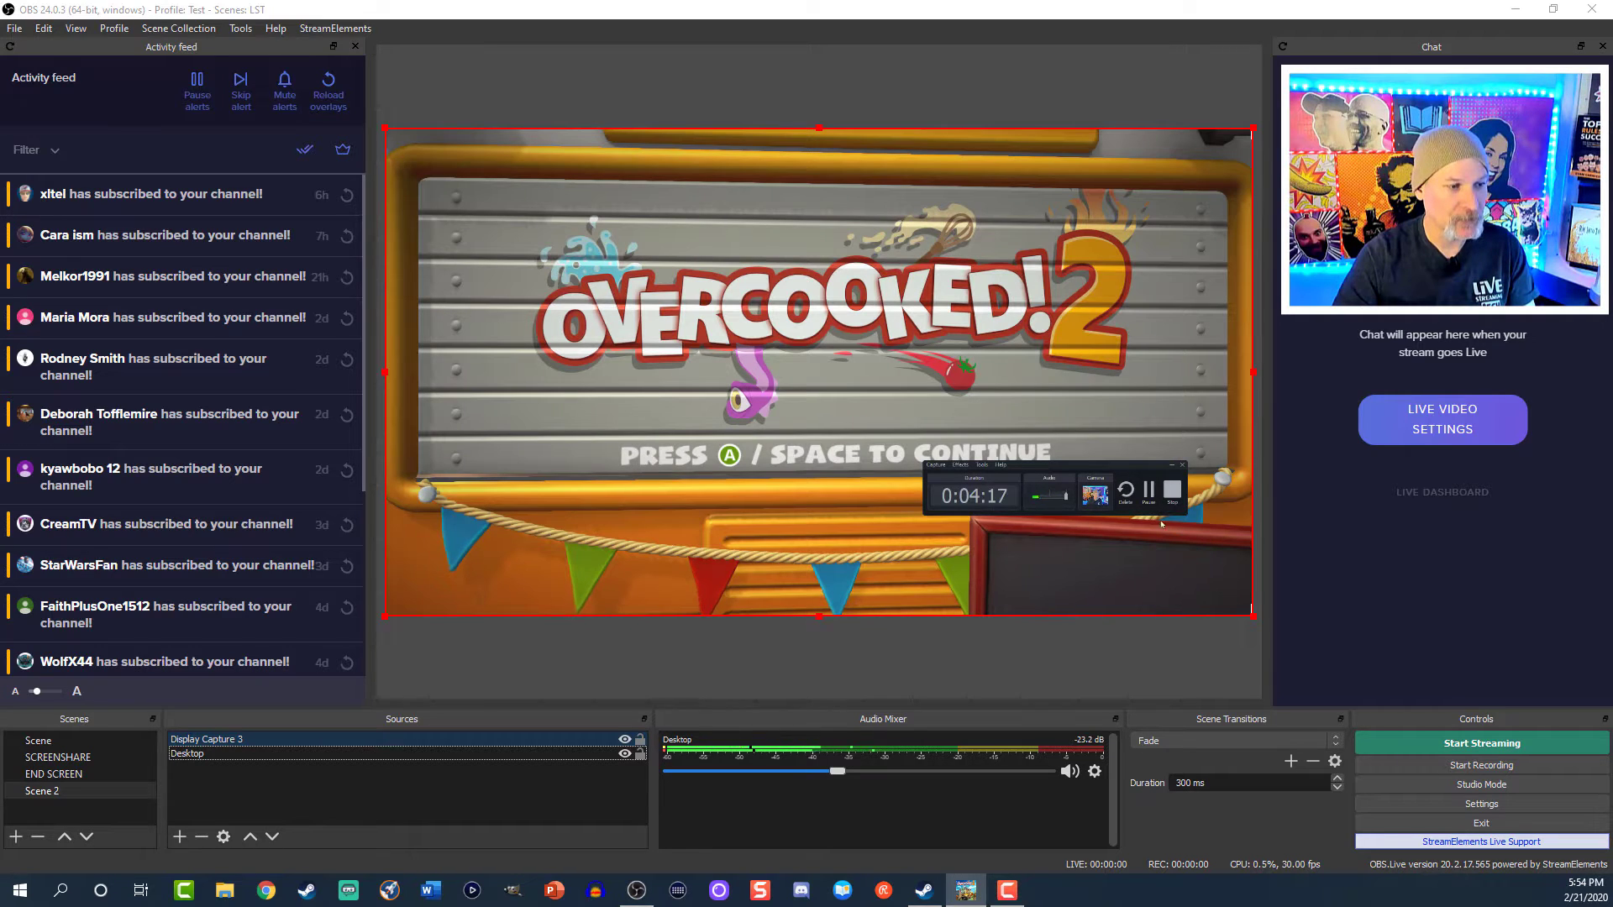
pyautogui.click(1138, 469)
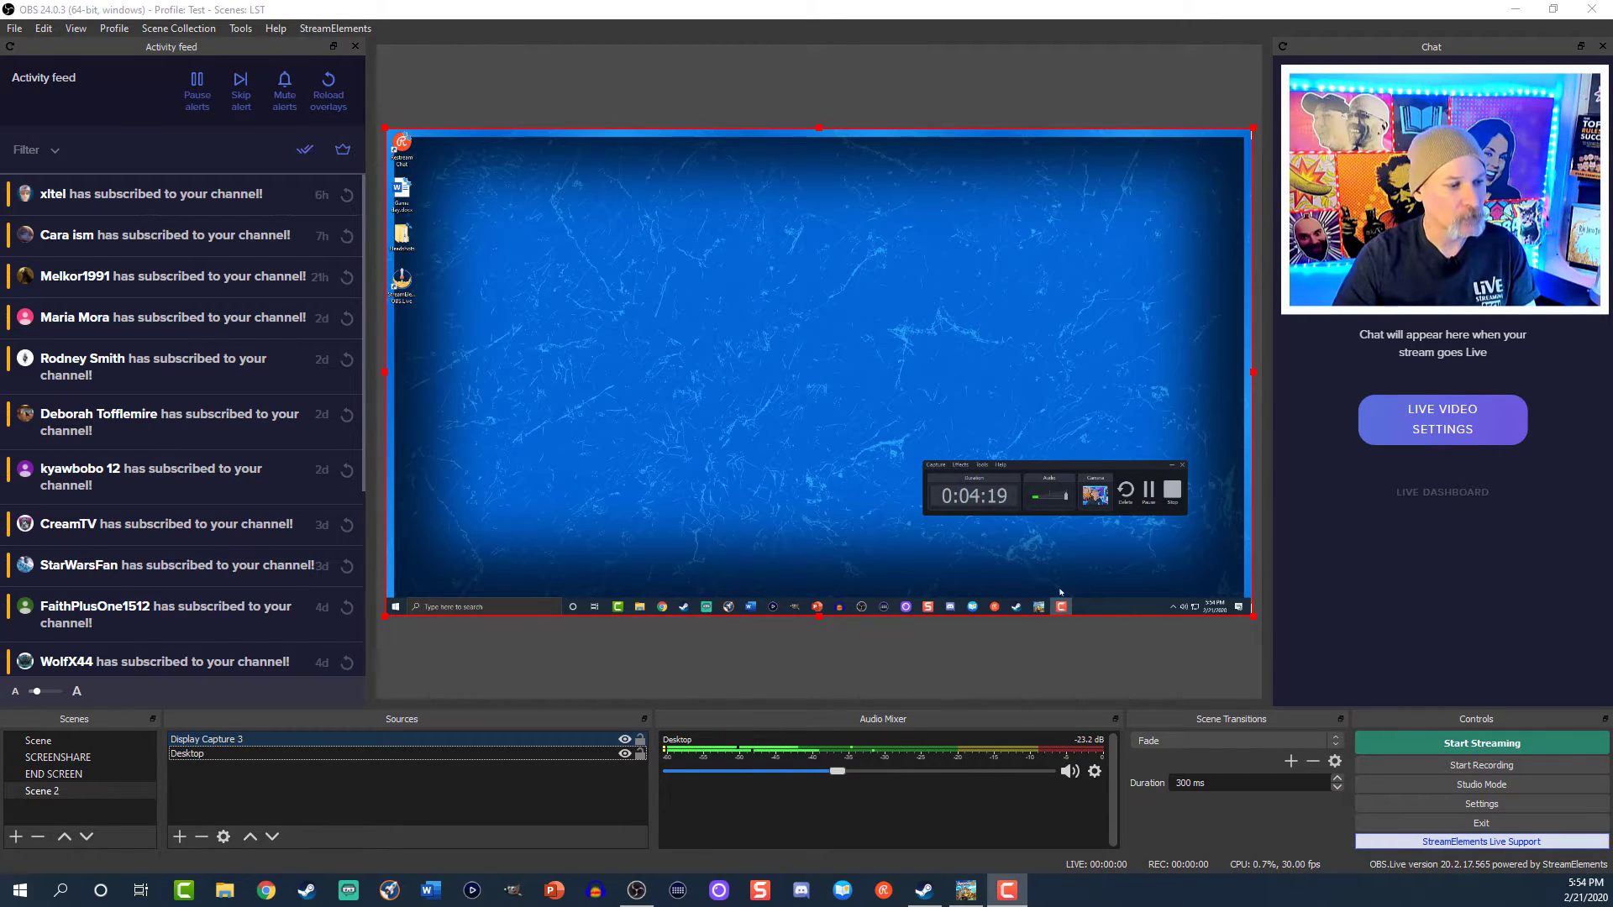
pyautogui.click(1040, 607)
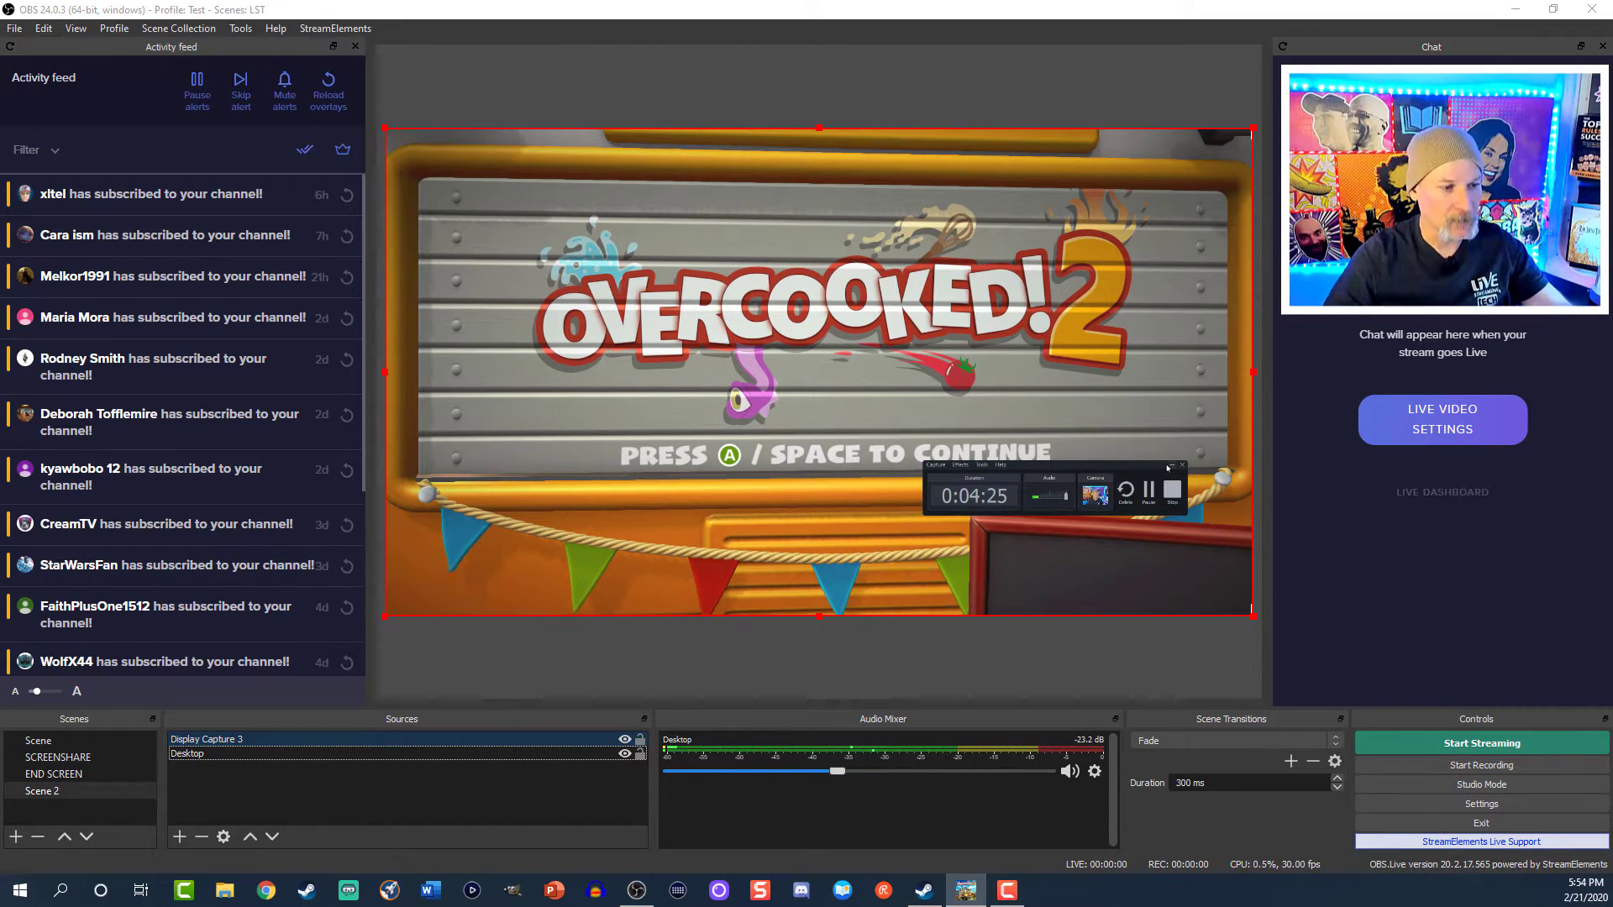
pyautogui.click(1172, 468)
pyautogui.click(1062, 607)
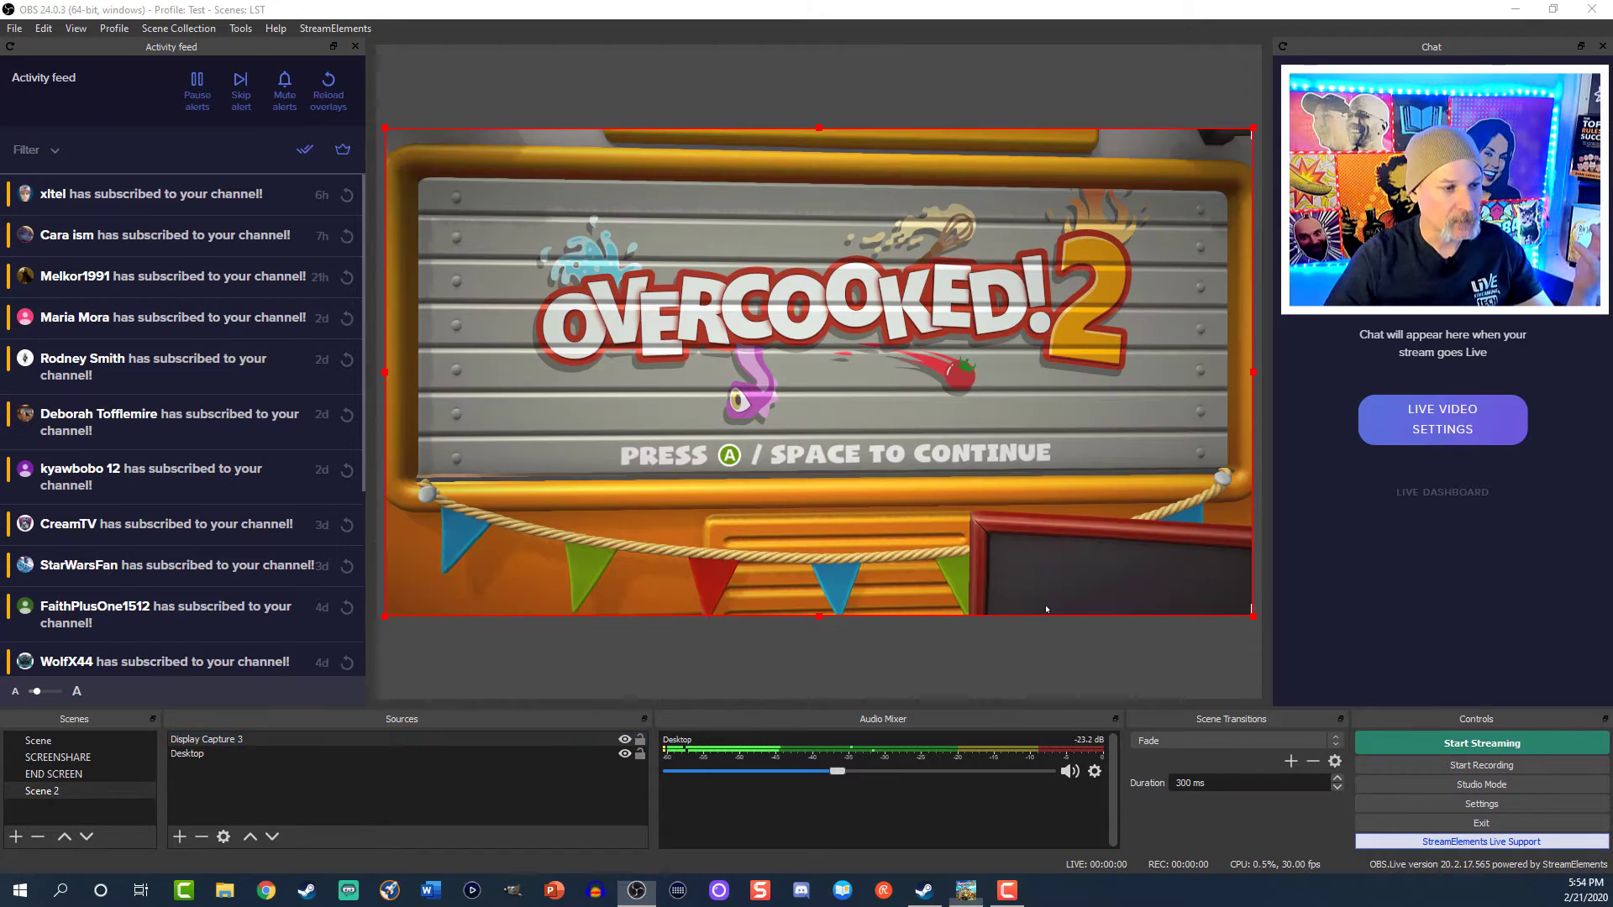